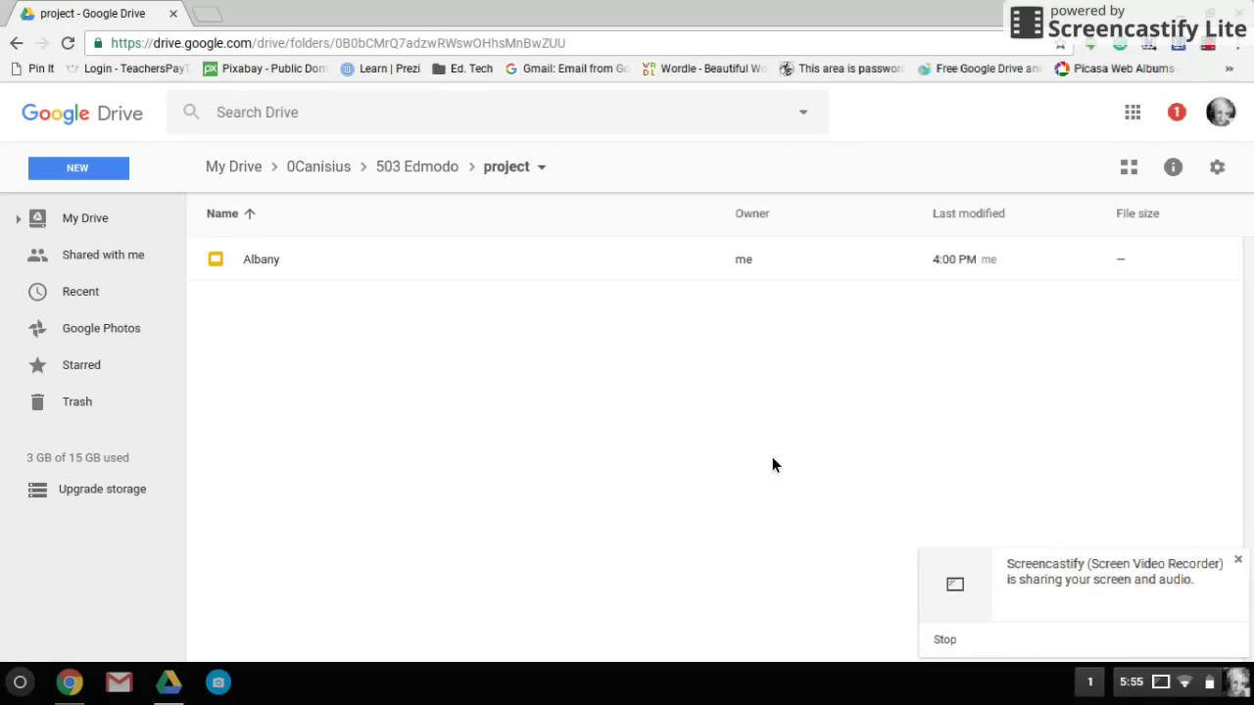
Create a new Google Slides presentation in the project folder, name it Albany, and dismiss the theme choices.
{"action": "left_click", "coordinate": [120, 169]}
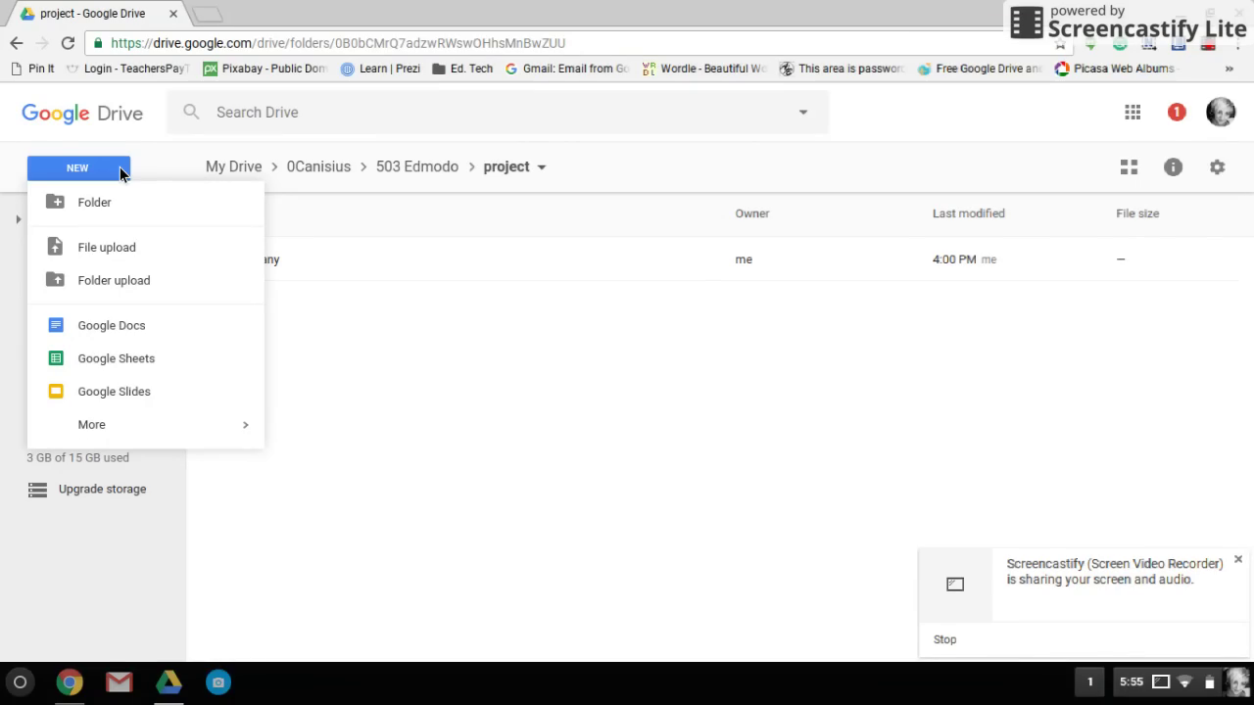
{"action": "left_click", "coordinate": [144, 401]}
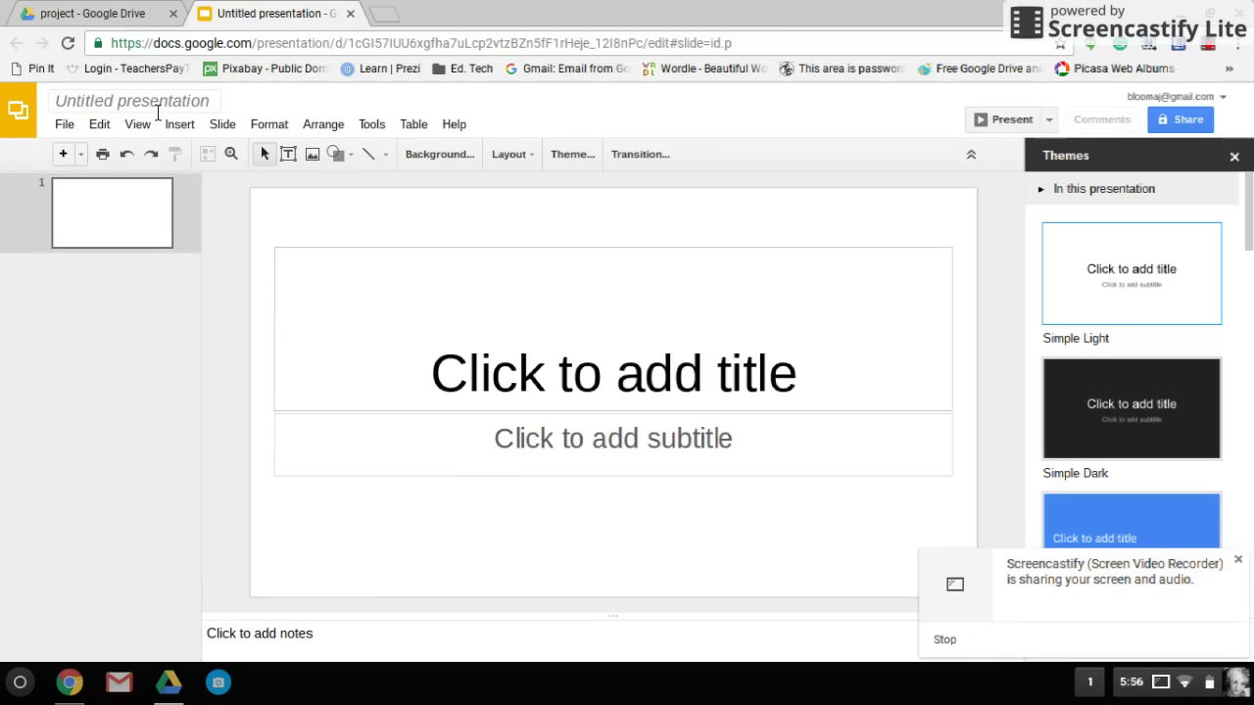
{"action": "left_click", "coordinate": [156, 105]}
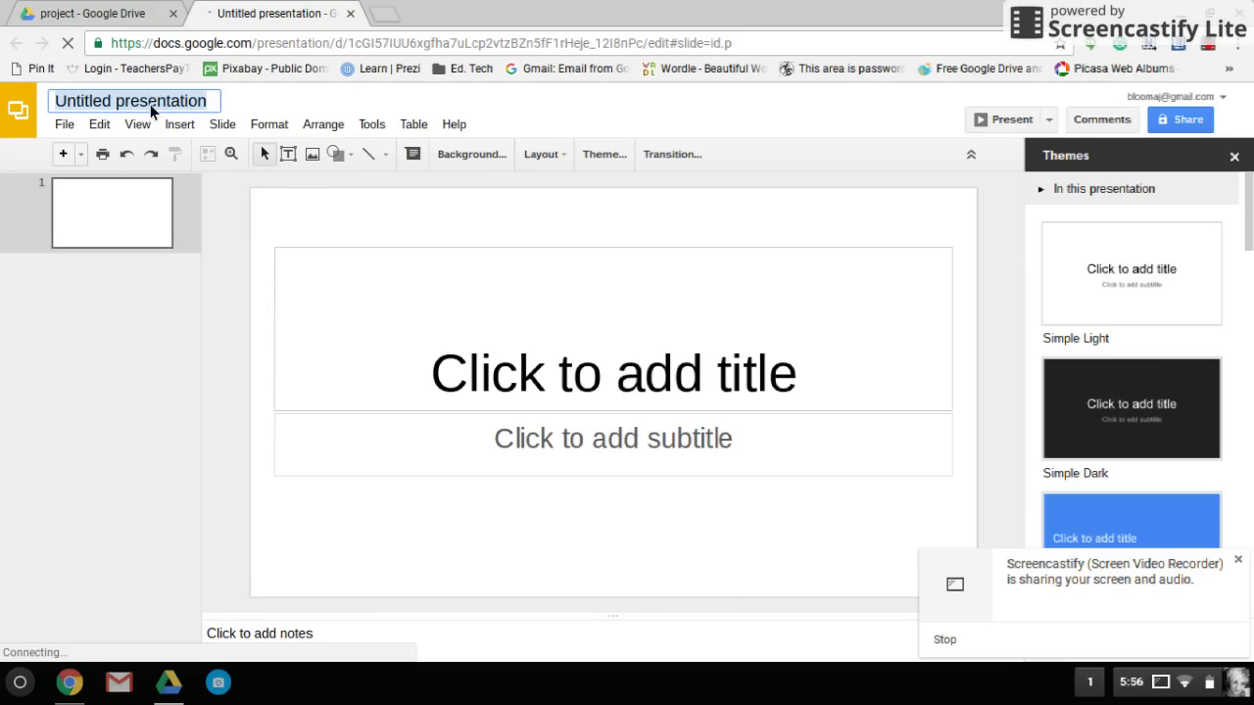
{"action": "type", "text": "Al"}
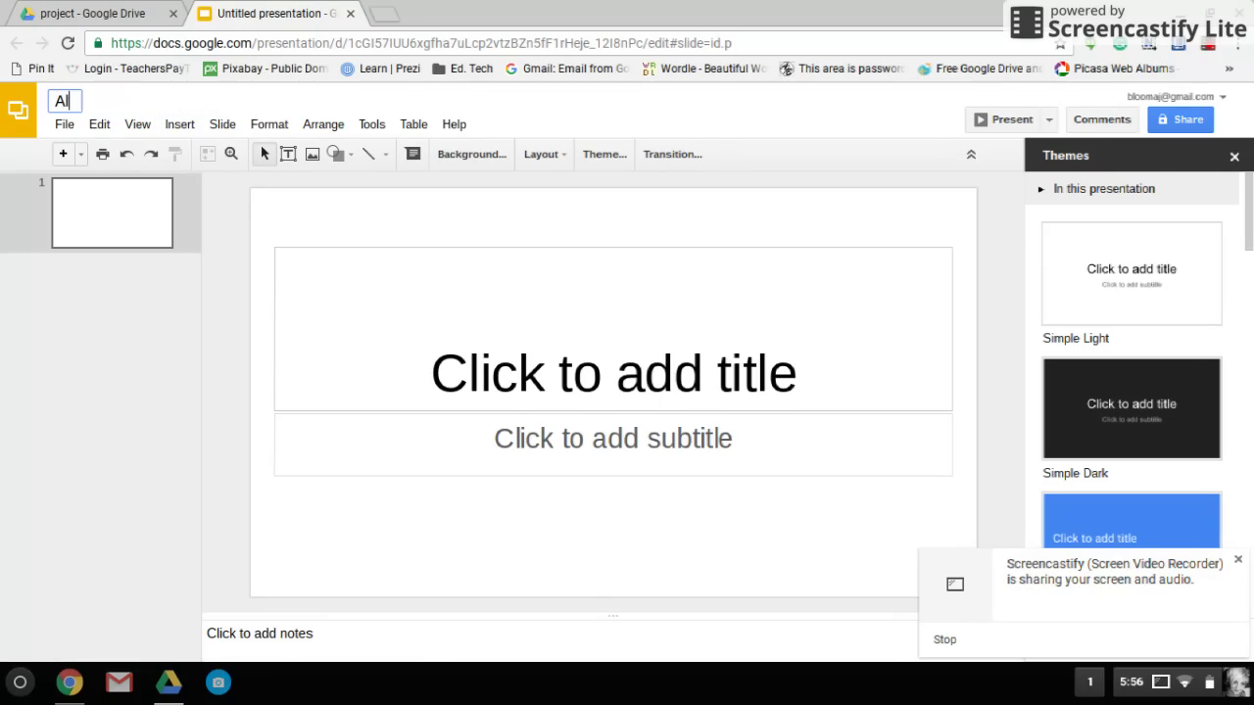
{"action": "type", "text": "bany"}
{"action": "key", "text": "Return"}
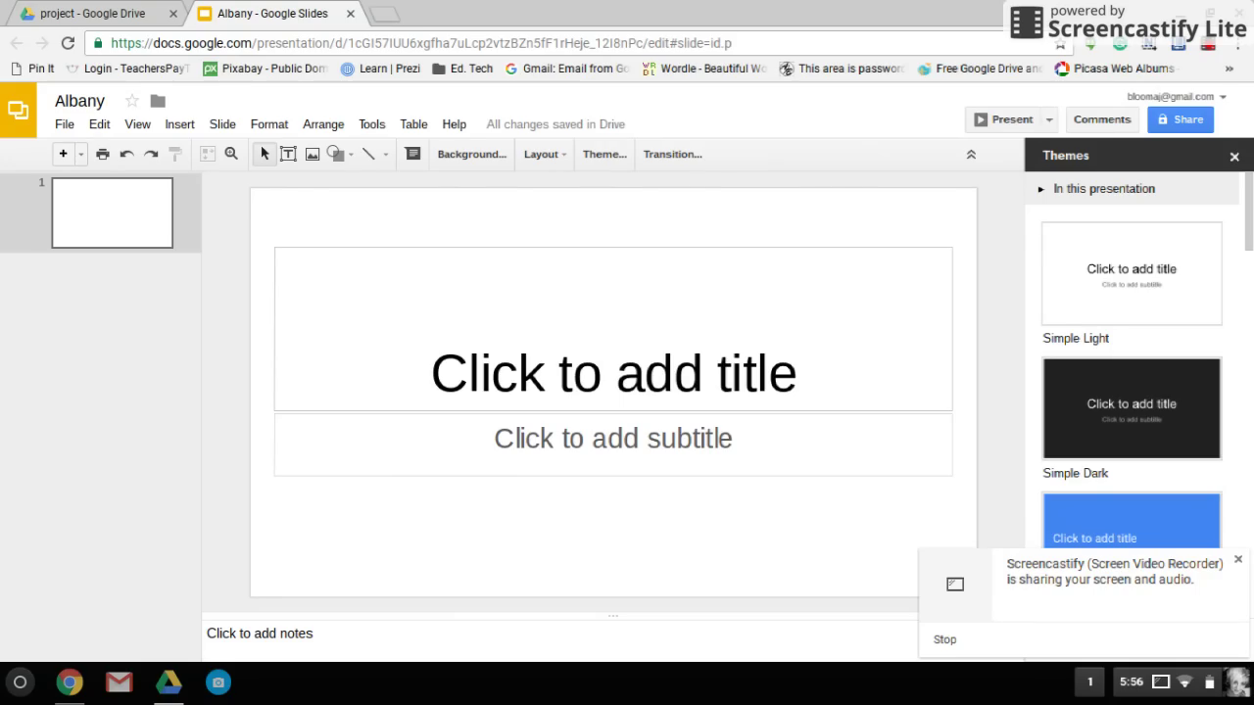
{"action": "left_click", "coordinate": [1234, 157]}
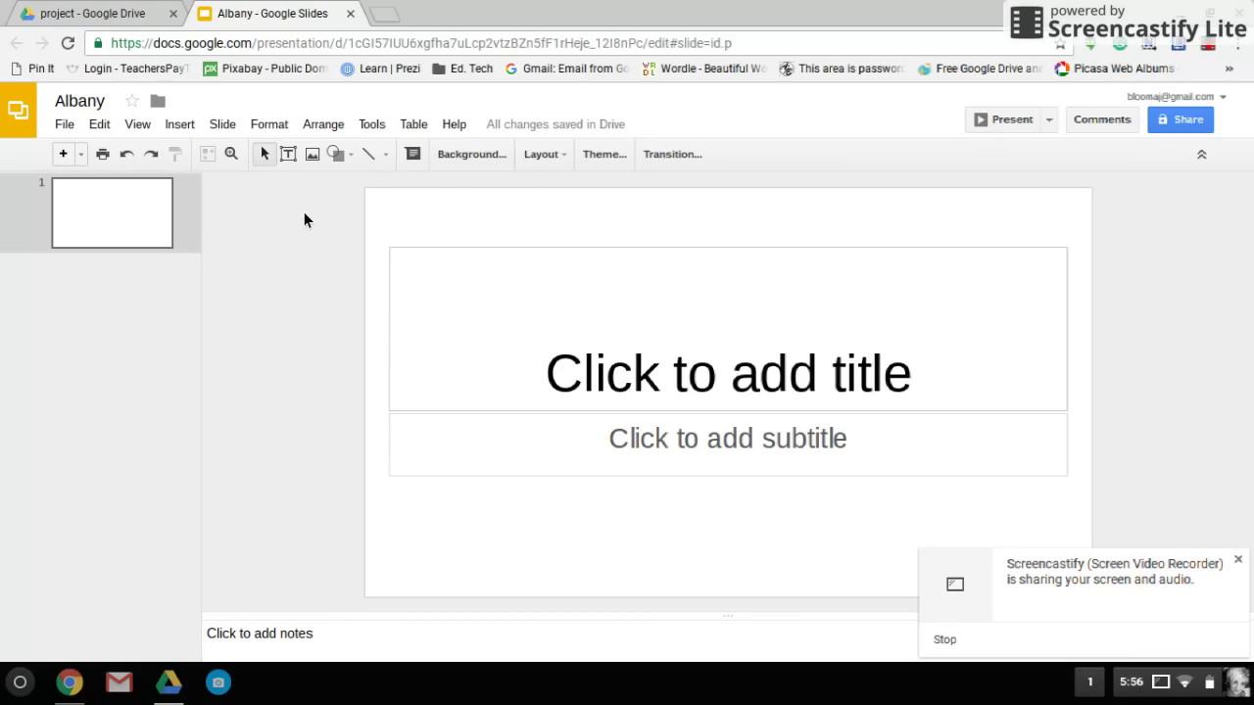
Set the presentation's page size to a custom 11 x 8.5 inches.
{"action": "left_click", "coordinate": [64, 125]}
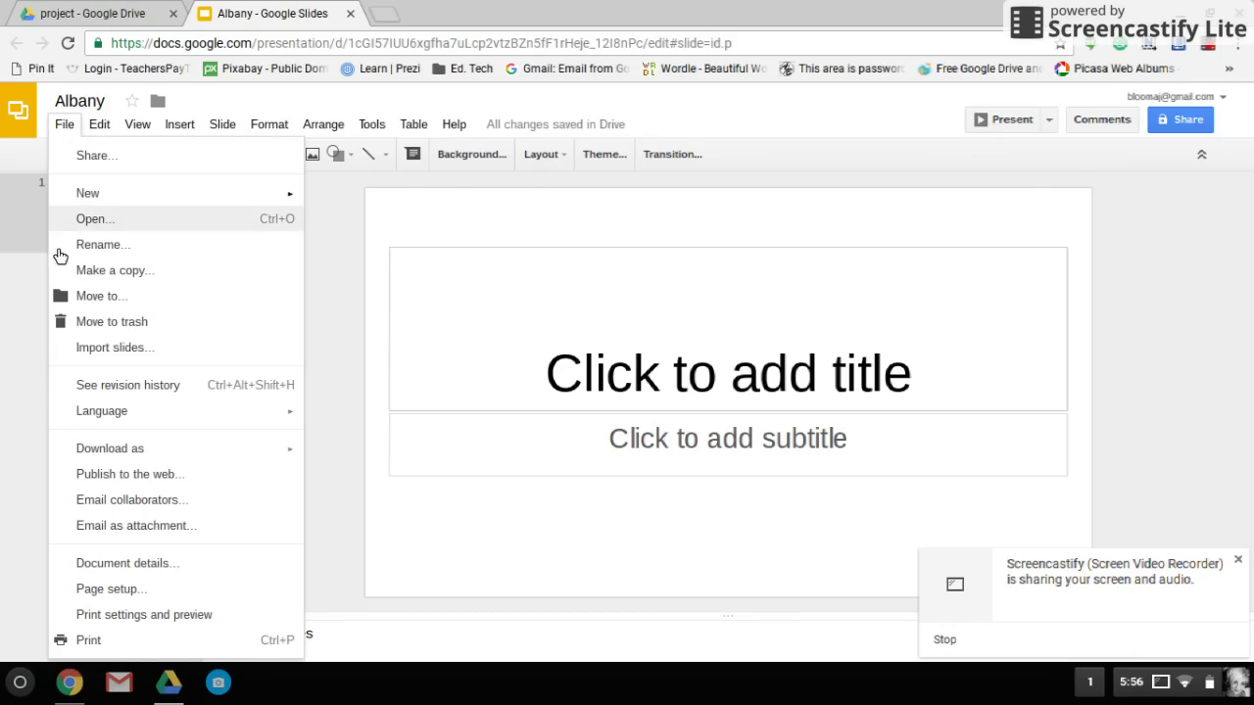
{"action": "left_click", "coordinate": [86, 588]}
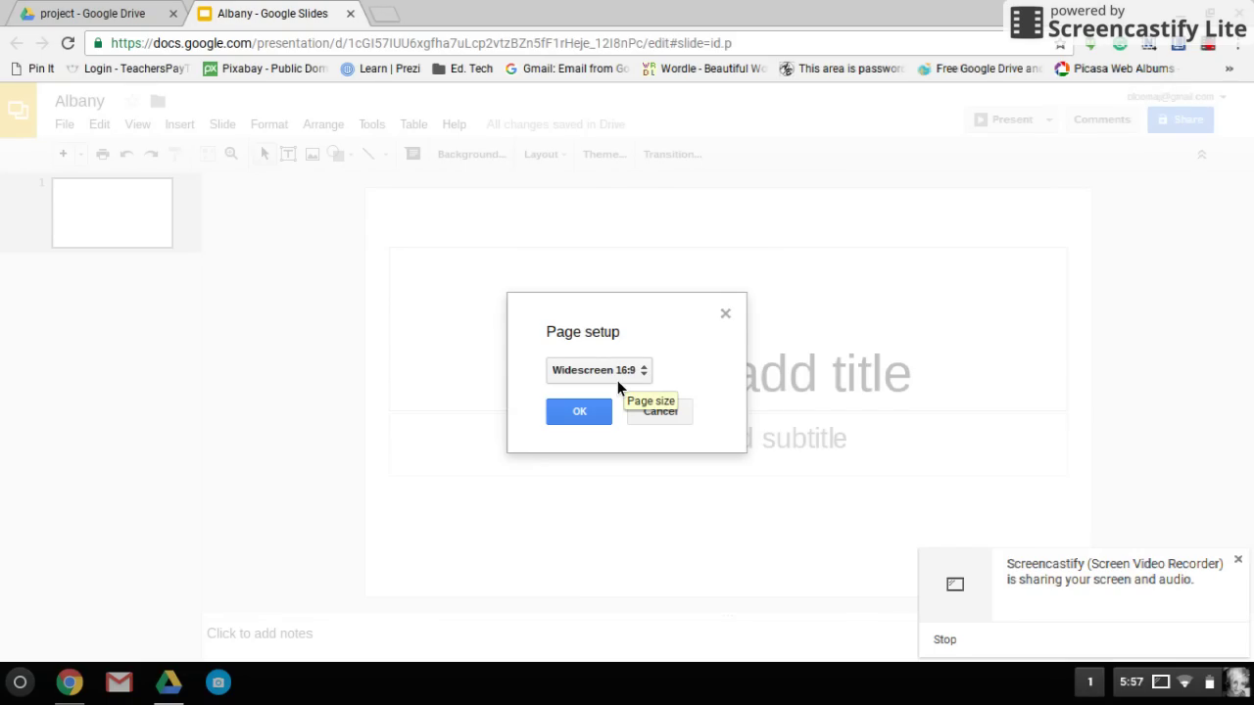
{"action": "left_click", "coordinate": [620, 381]}
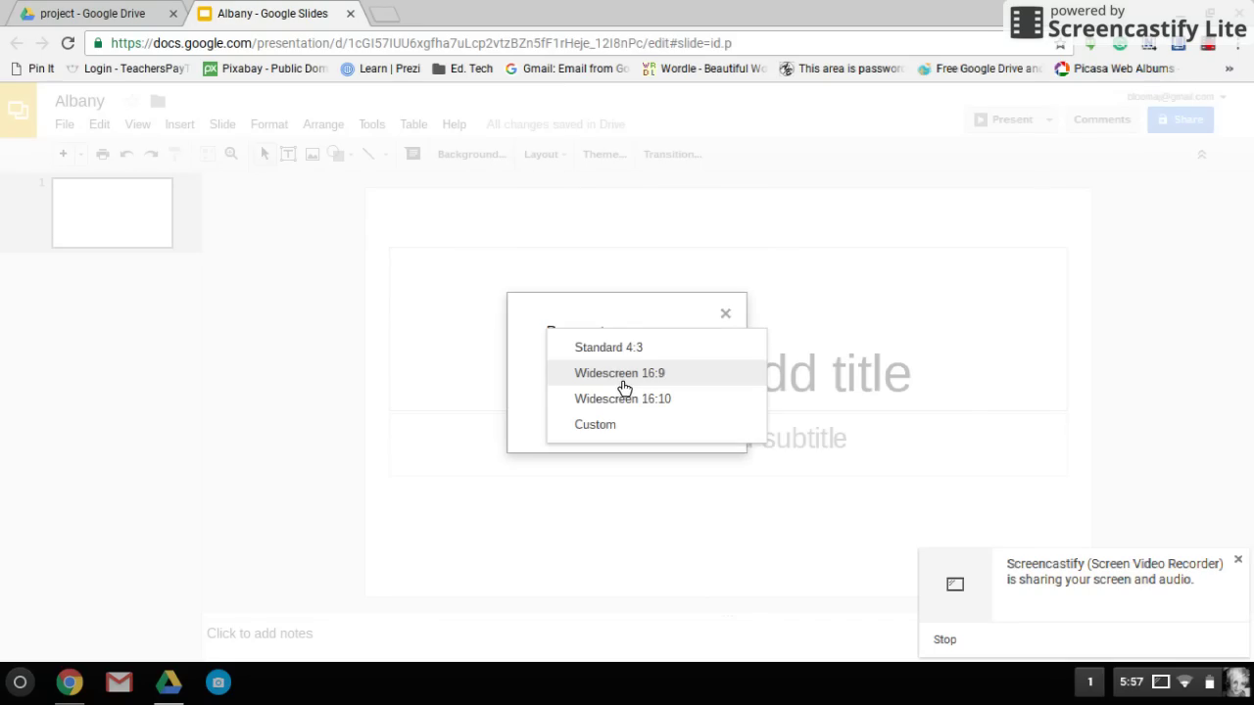
{"action": "left_click", "coordinate": [641, 365]}
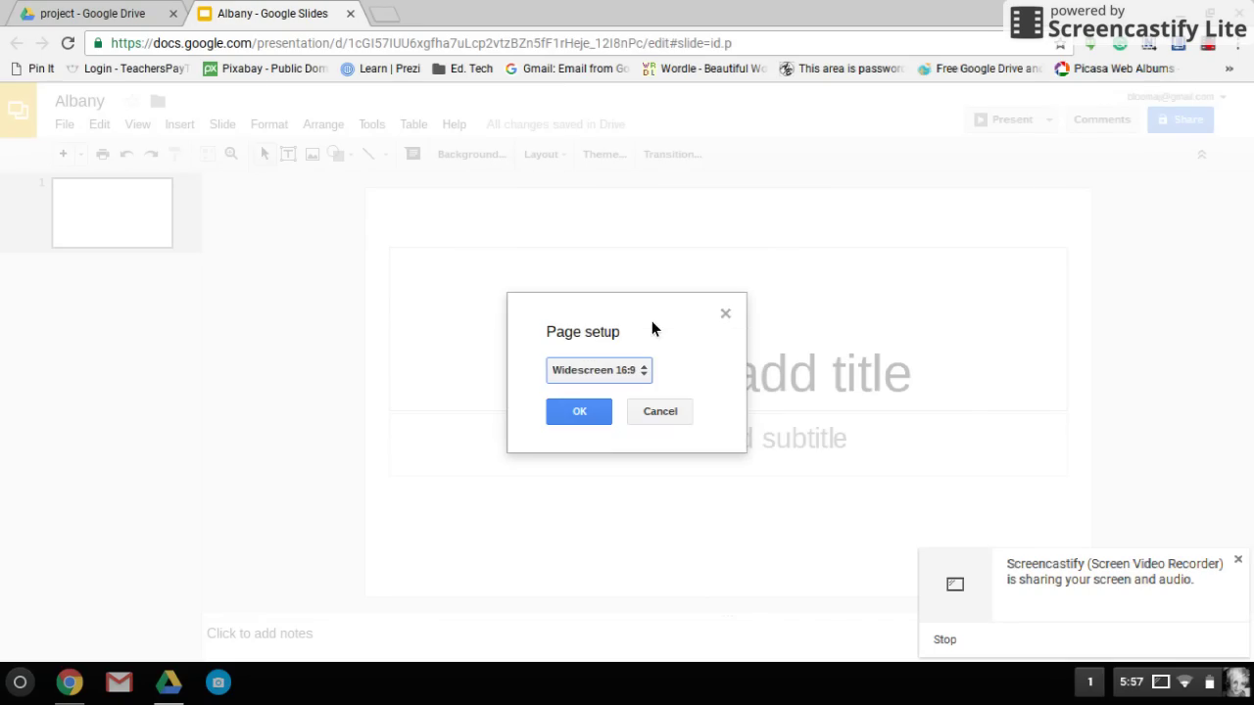
{"action": "left_click", "coordinate": [638, 372]}
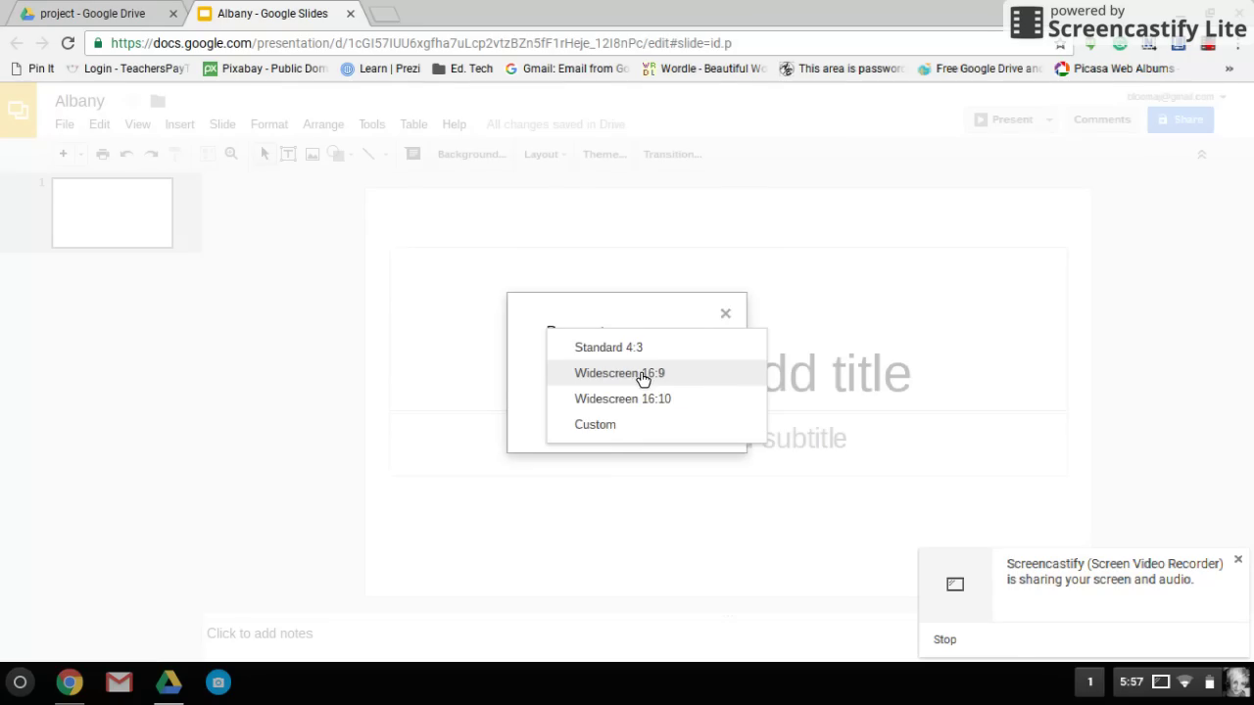
{"action": "left_click", "coordinate": [604, 426]}
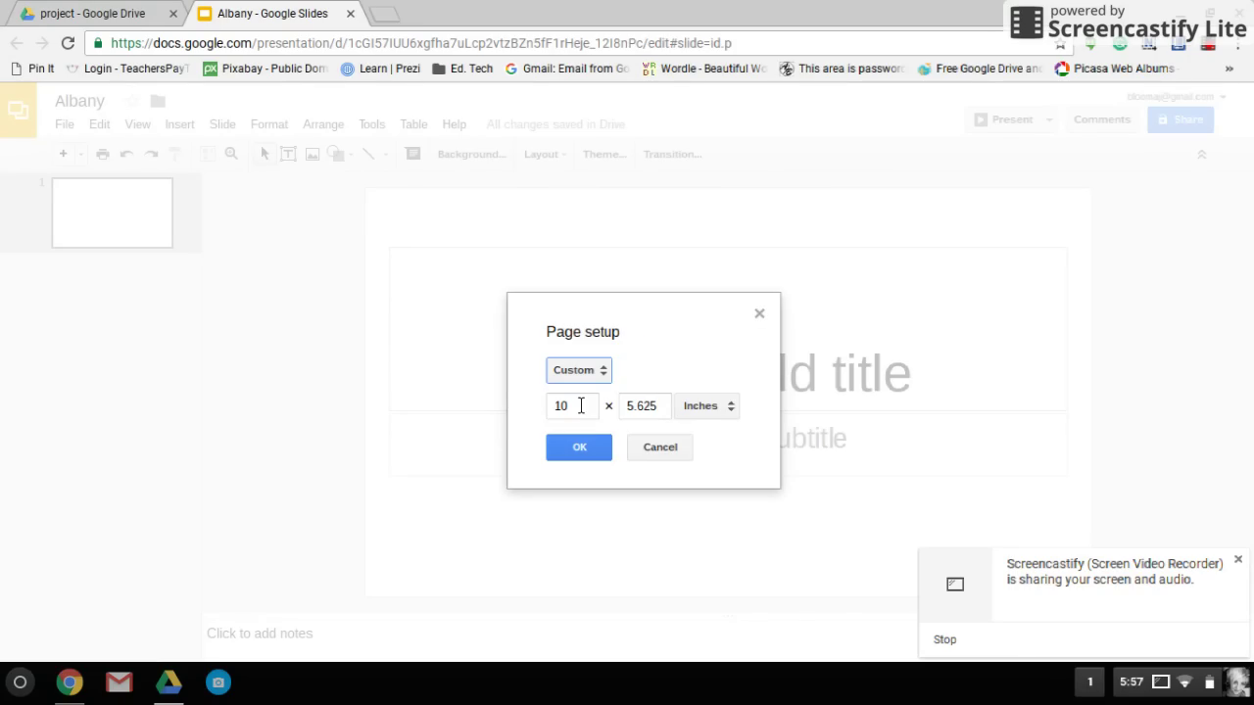
{"action": "left_click", "coordinate": [586, 413]}
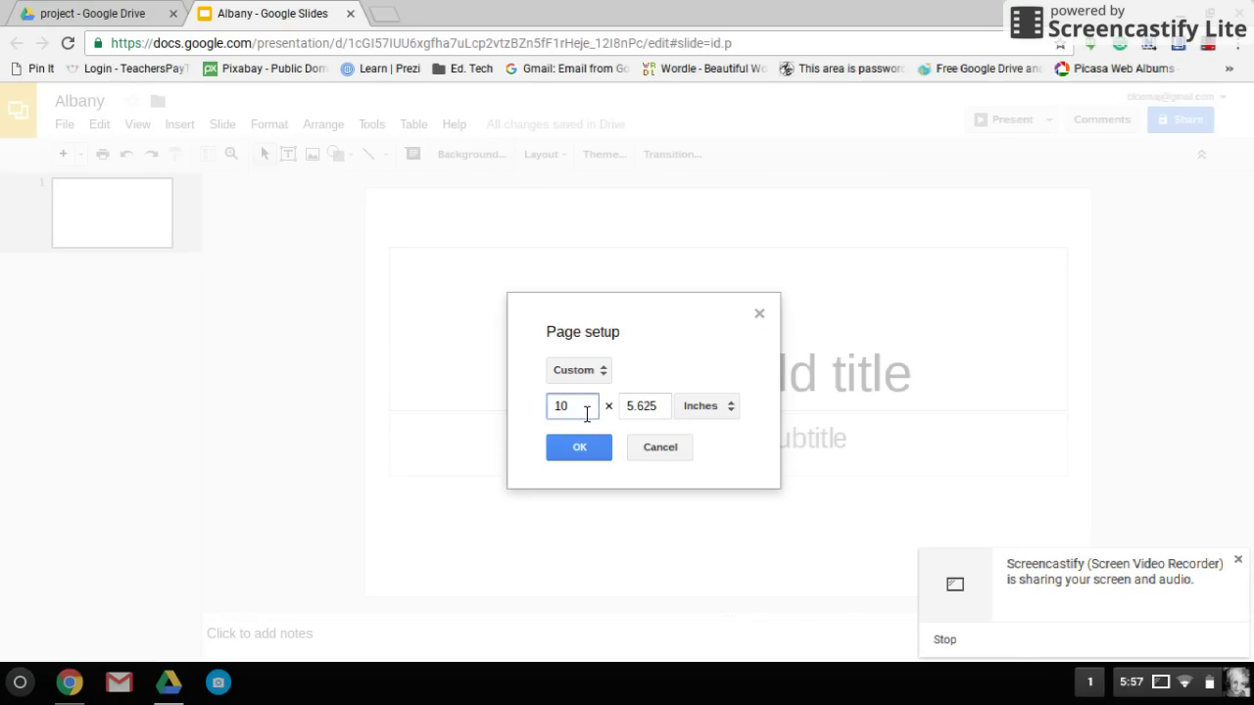
{"action": "key", "text": "BackSpace"}
{"action": "type", "text": "1"}
{"action": "key", "text": "Tab"}
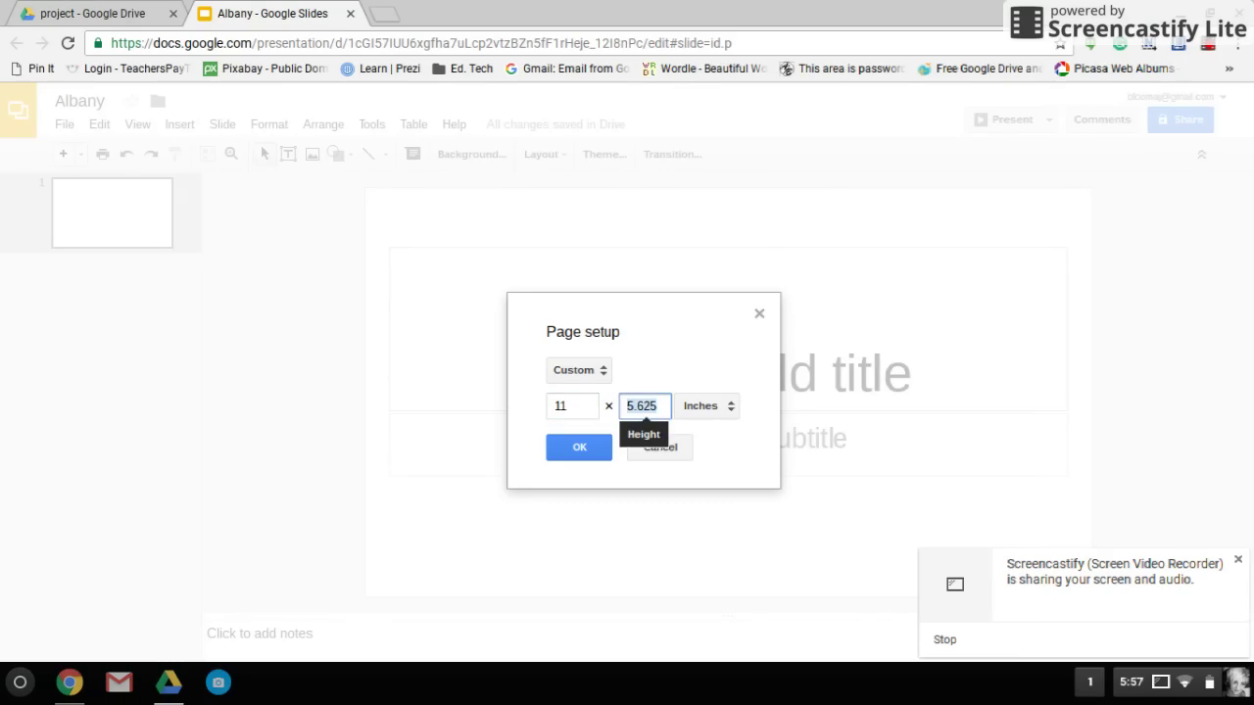
{"action": "type", "text": "8."}
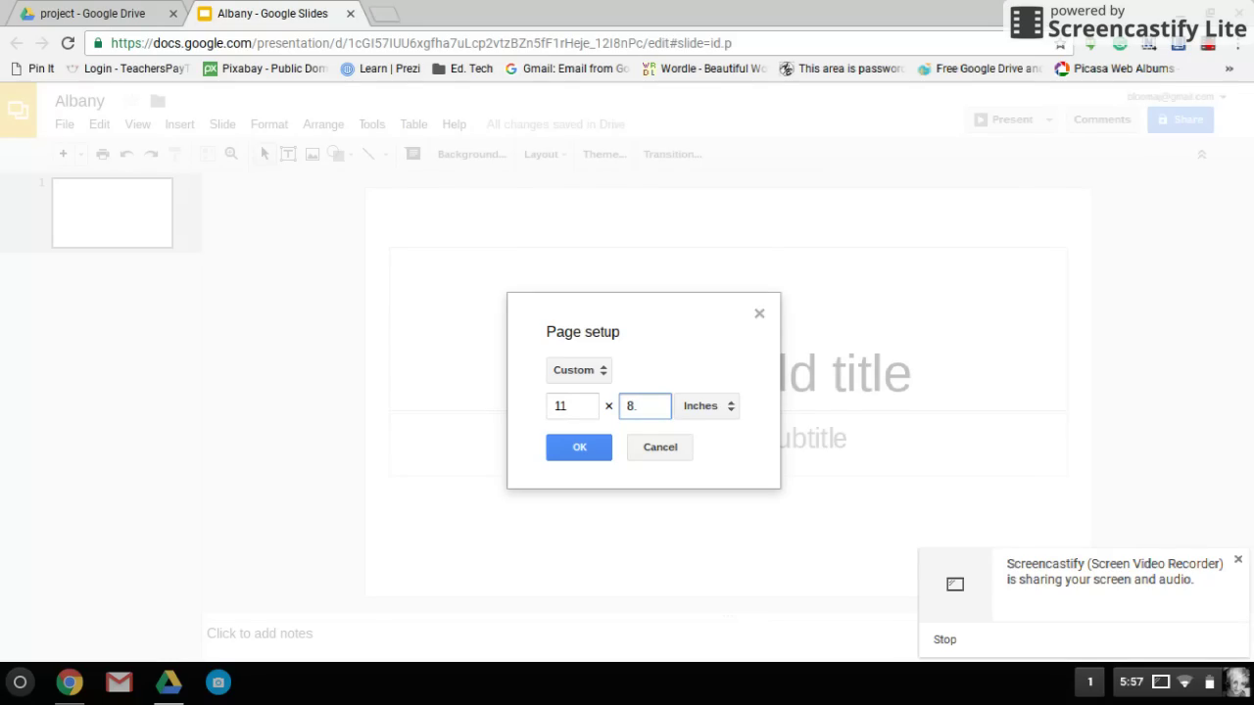
{"action": "type", "text": "5"}
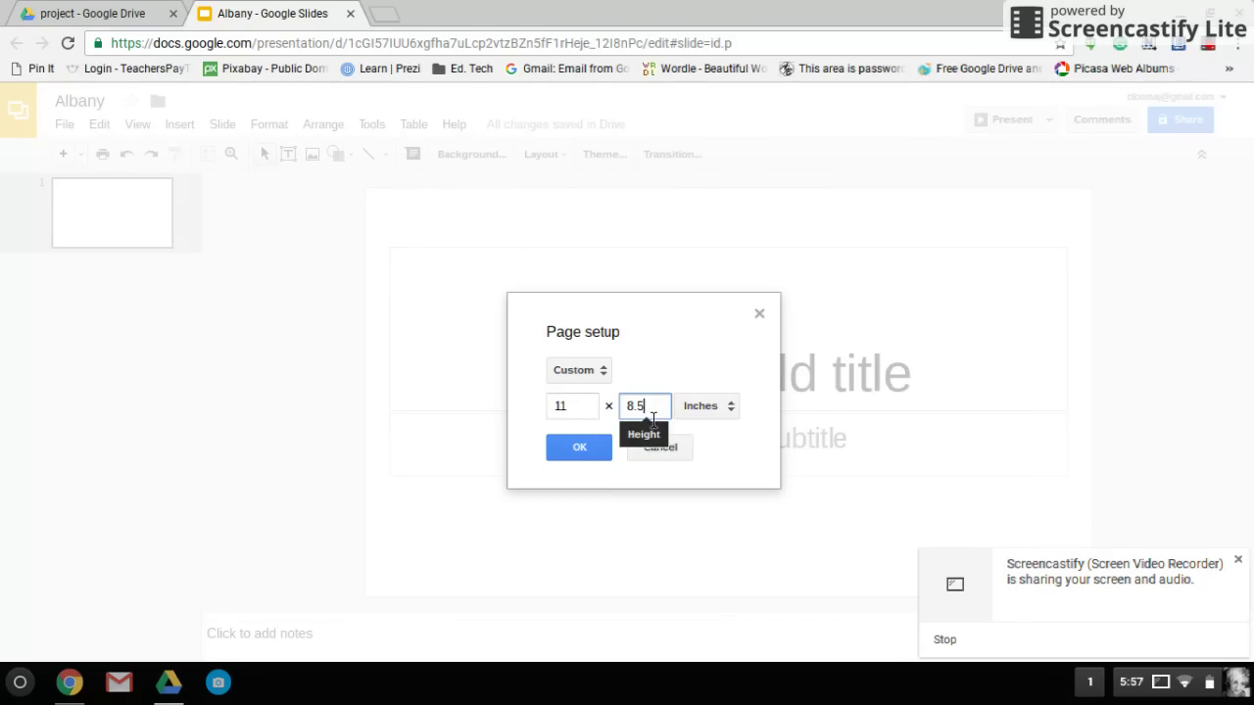
{"action": "left_click", "coordinate": [592, 453]}
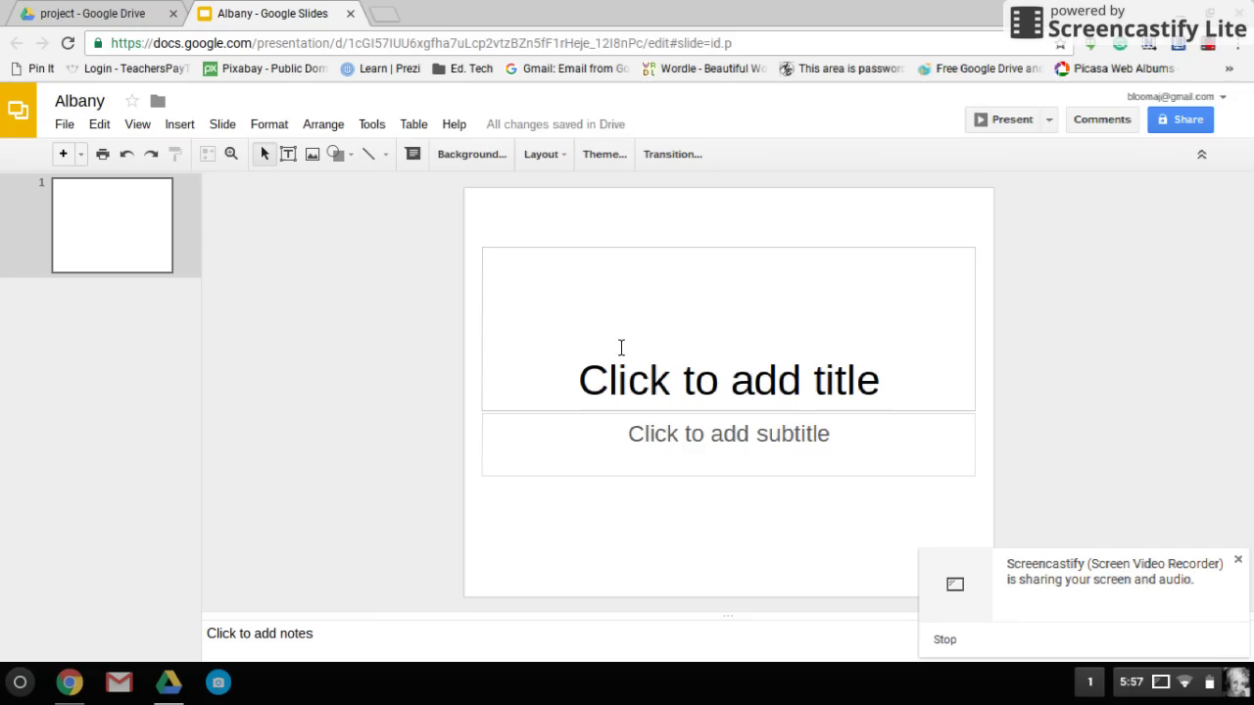
{"action": "left_click", "coordinate": [63, 127]}
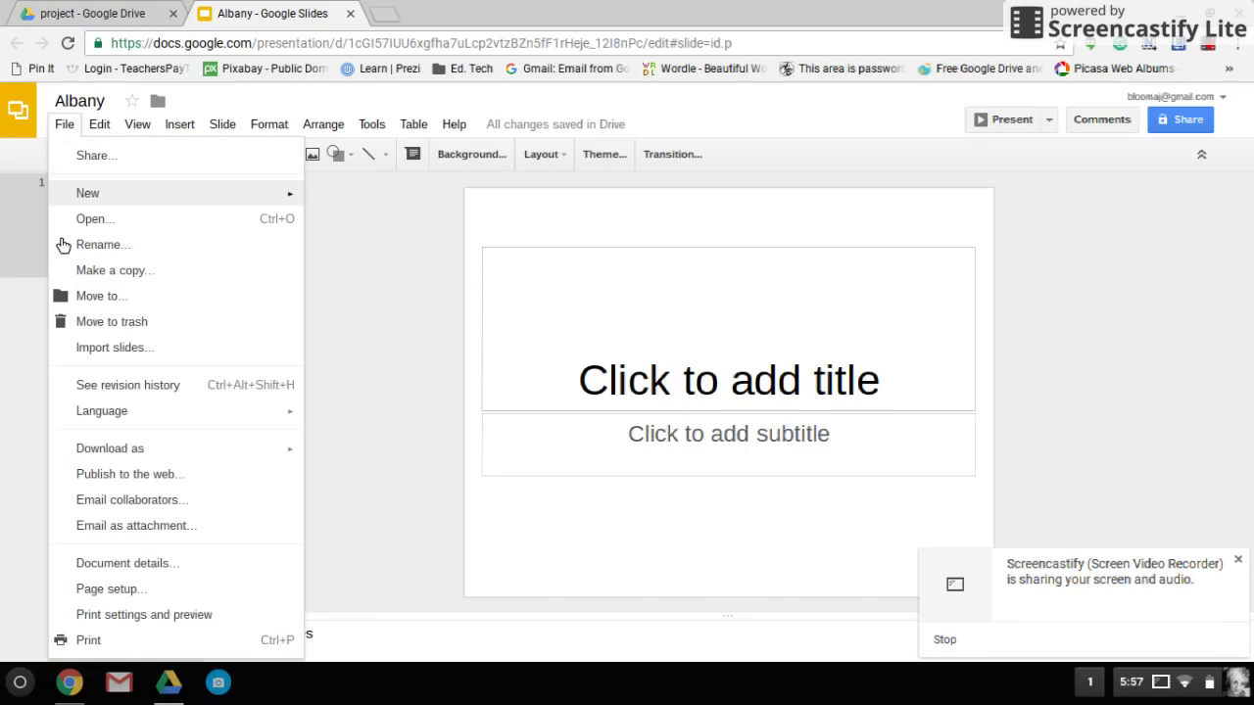
{"action": "left_click", "coordinate": [108, 588]}
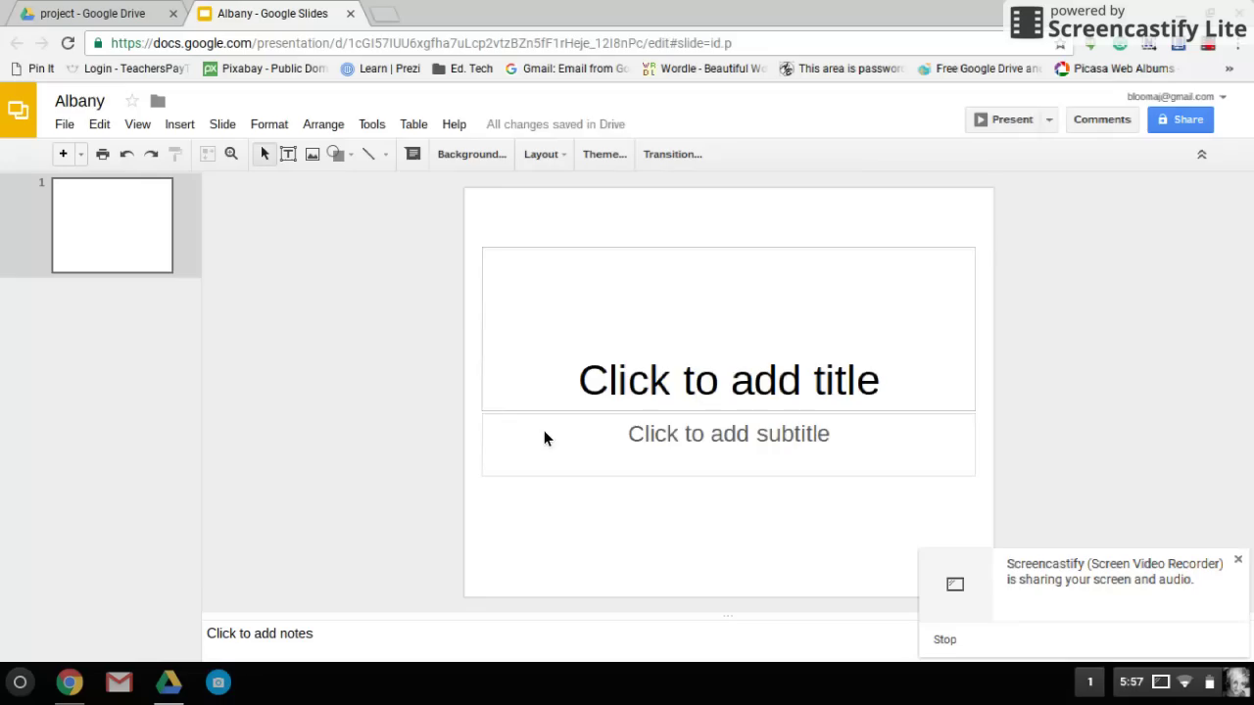
{"action": "left_click", "coordinate": [544, 431]}
Delete the title and subtitle placeholders from the first slide to leave it blank.
{"action": "left_click", "coordinate": [666, 263]}
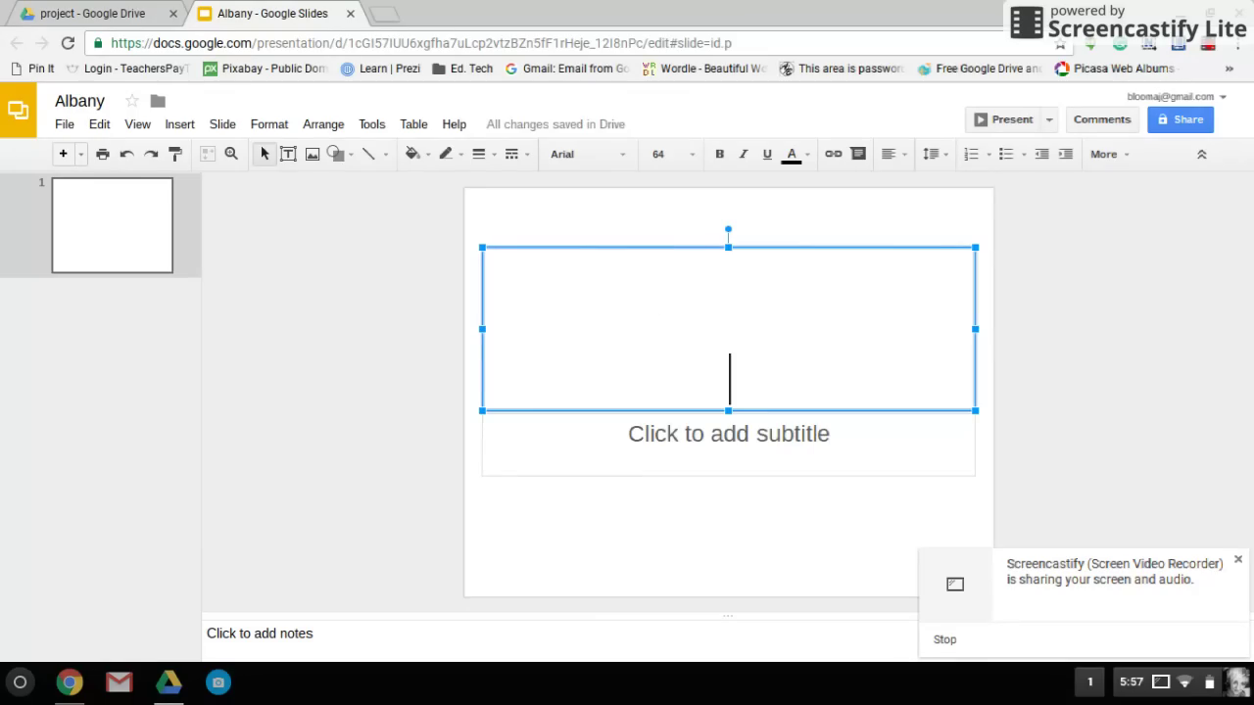
{"action": "key", "text": "ctrl+shift+l"}
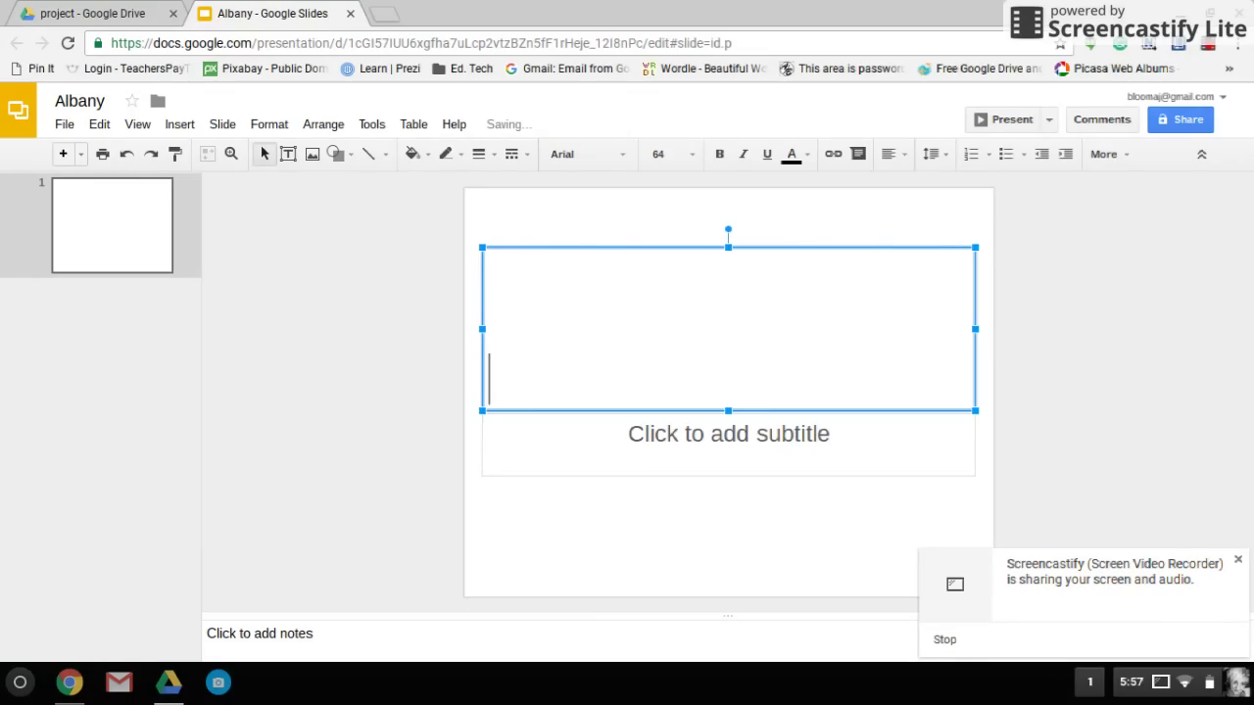
{"action": "left_click", "coordinate": [631, 228]}
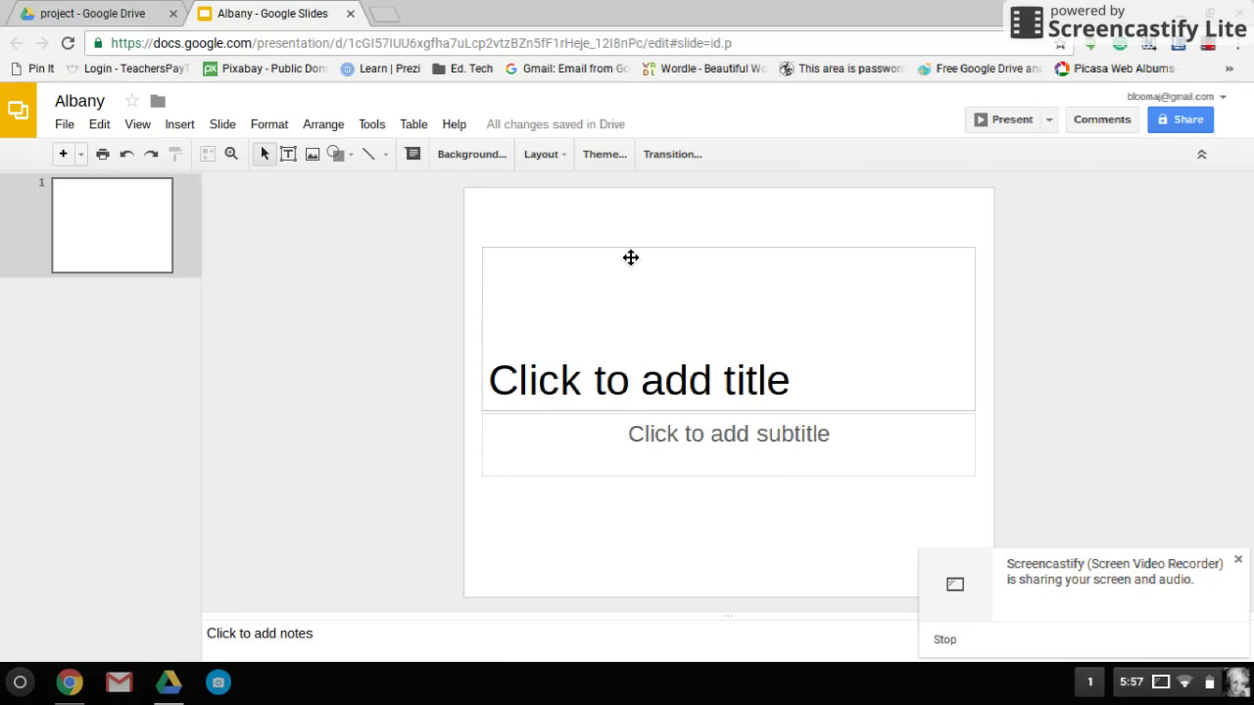
{"action": "left_click", "coordinate": [630, 257]}
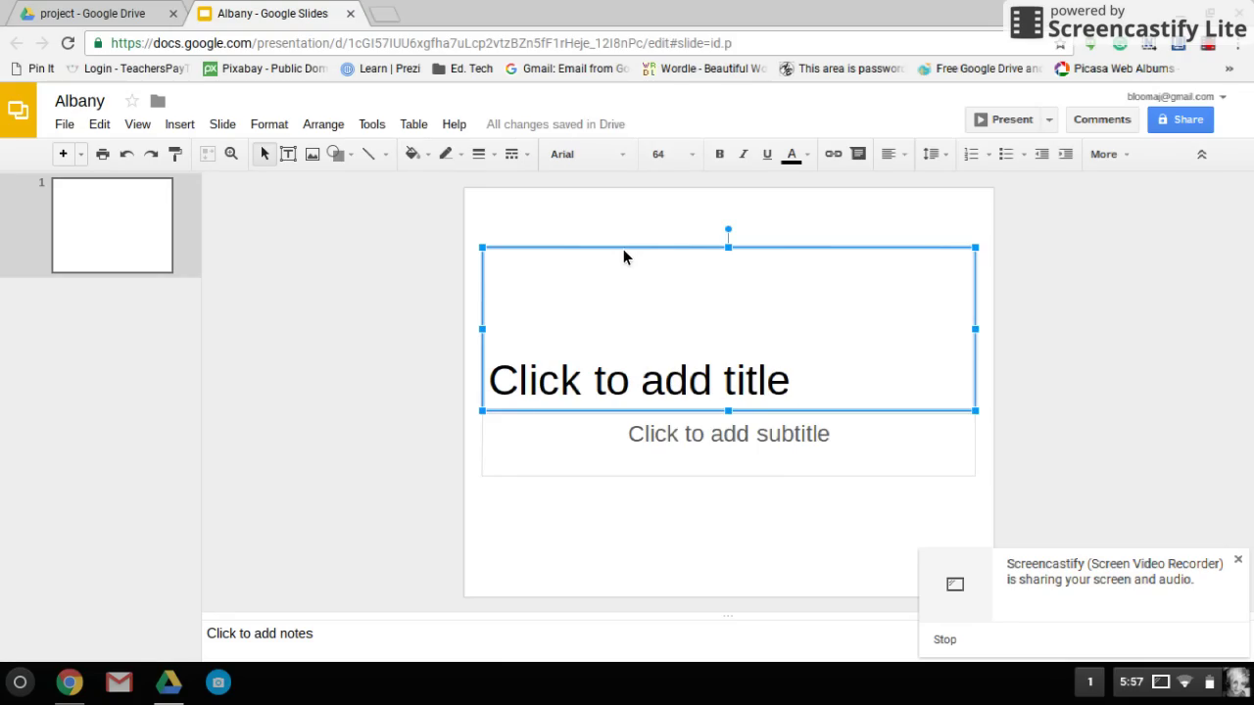
{"action": "key", "text": "Delete"}
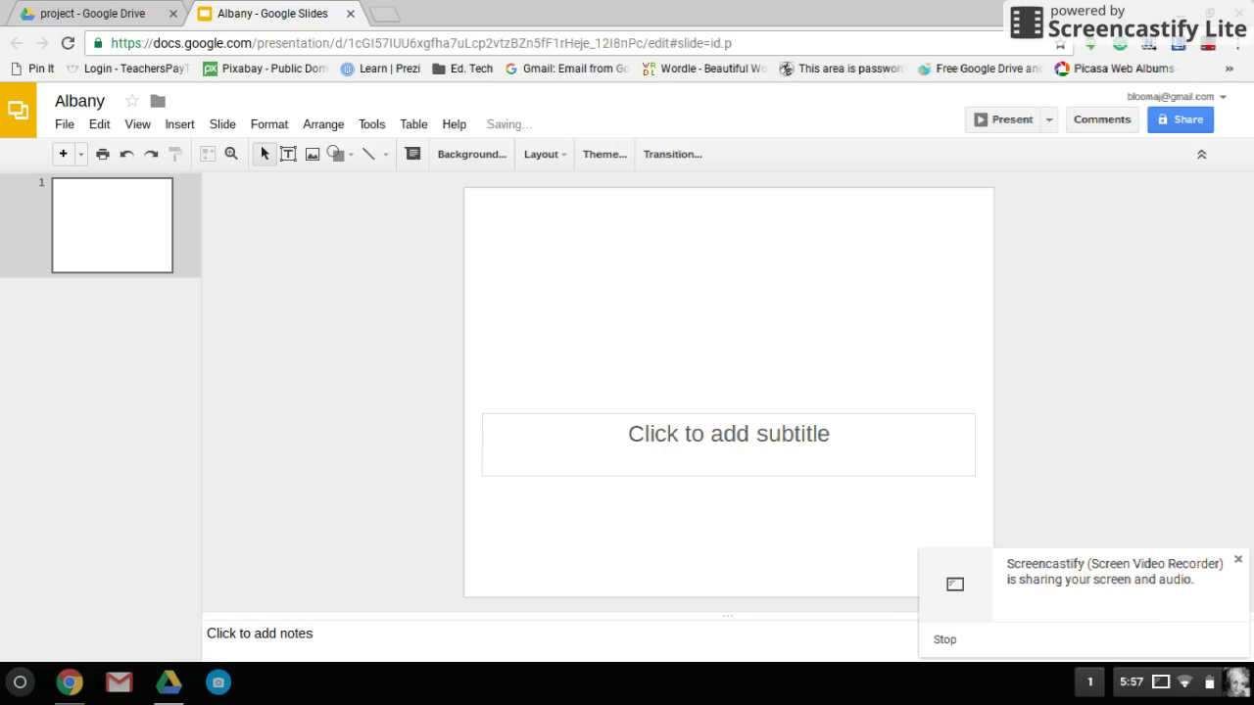
{"action": "left_click", "coordinate": [602, 423]}
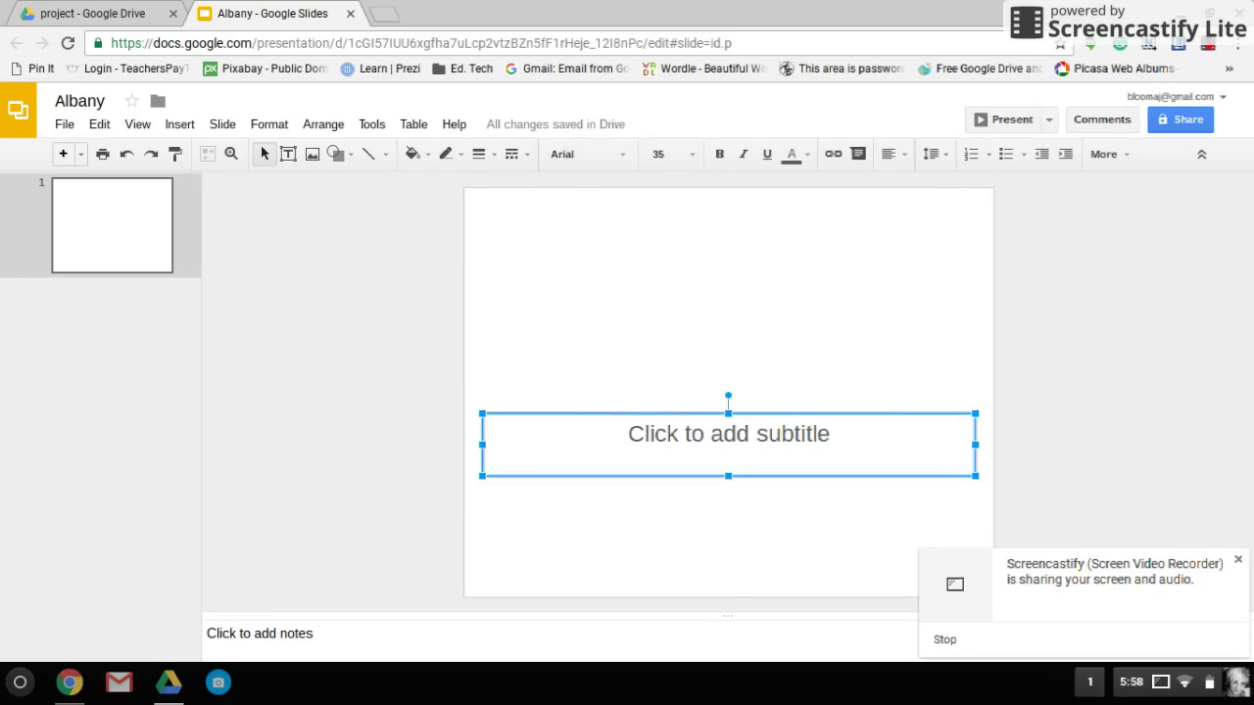
{"action": "key", "text": "Delete"}
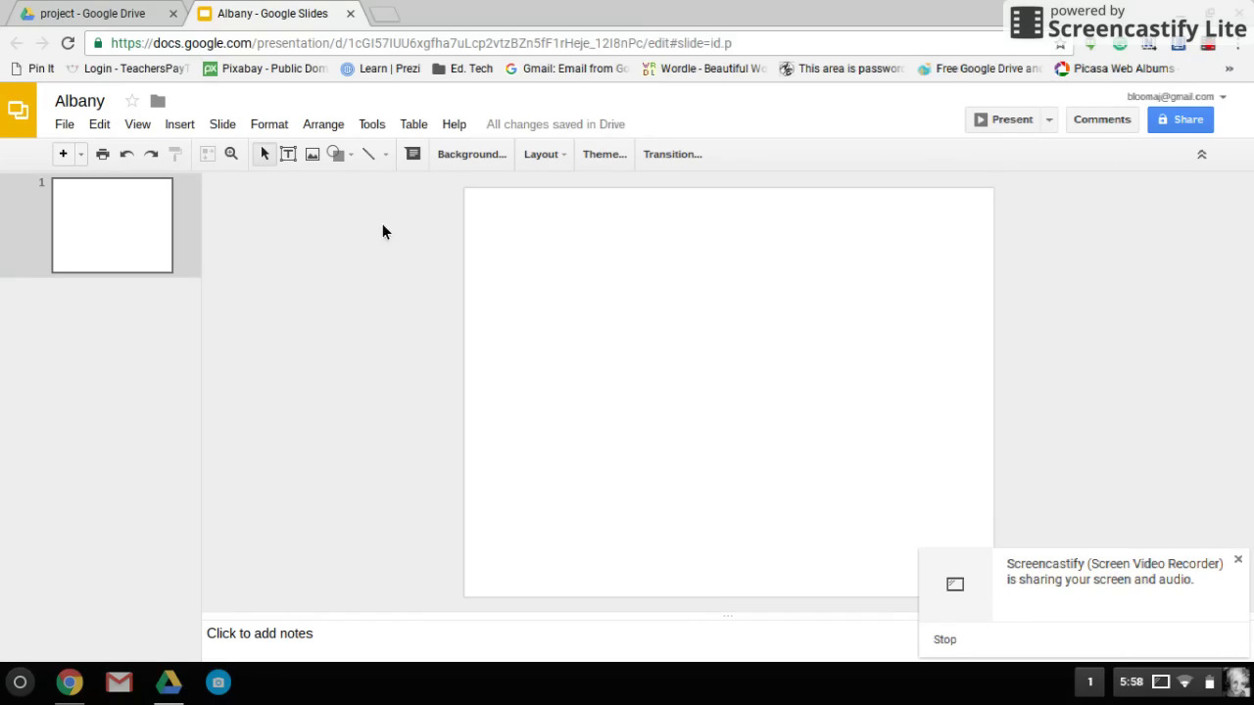
Draw a tall rounded rectangle along the slide's left side, spanning nearly its full height.
{"action": "left_click", "coordinate": [338, 155]}
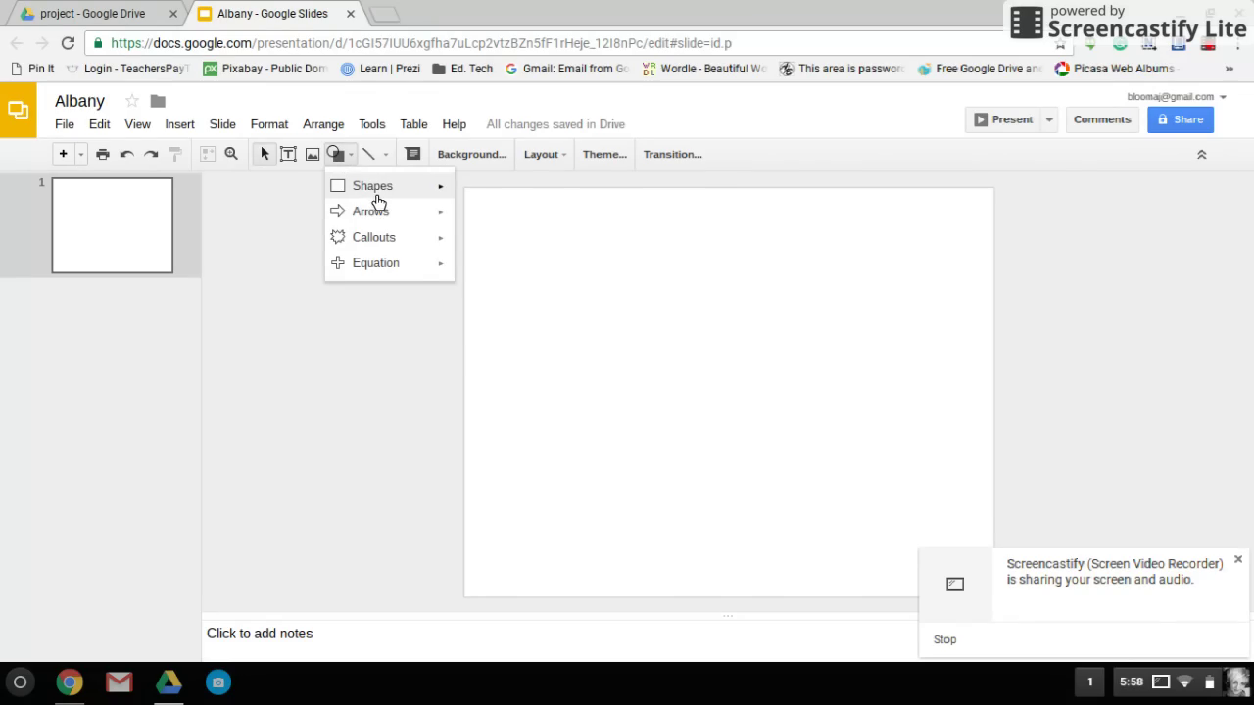
{"action": "mouse_move", "coordinate": [378, 201]}
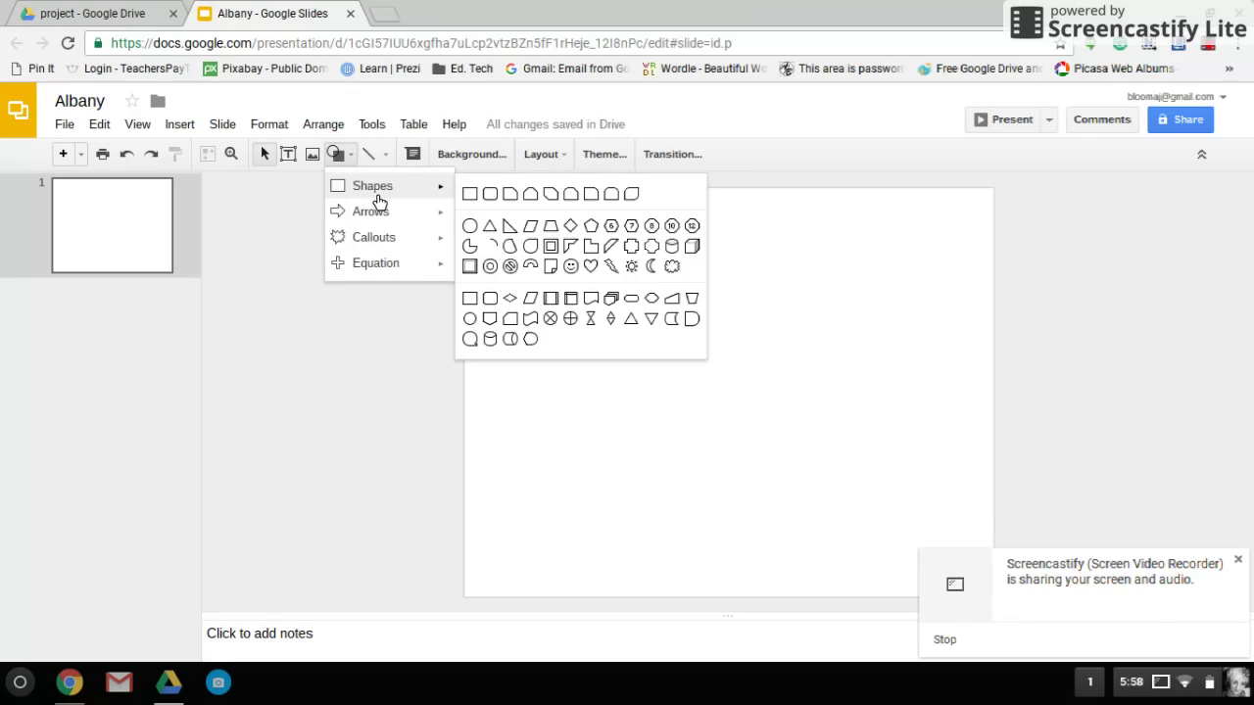
{"action": "left_click", "coordinate": [503, 202]}
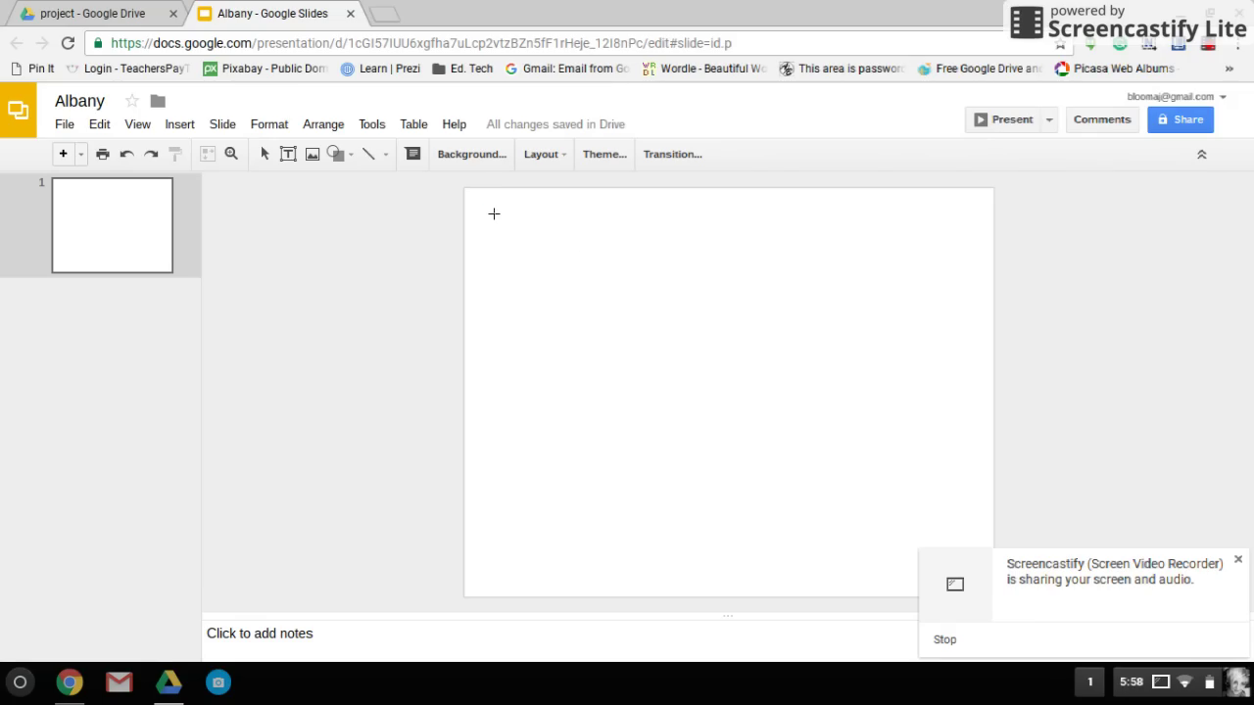
{"action": "left_click_drag", "start_coordinate": [494, 213], "coordinate": [618, 585]}
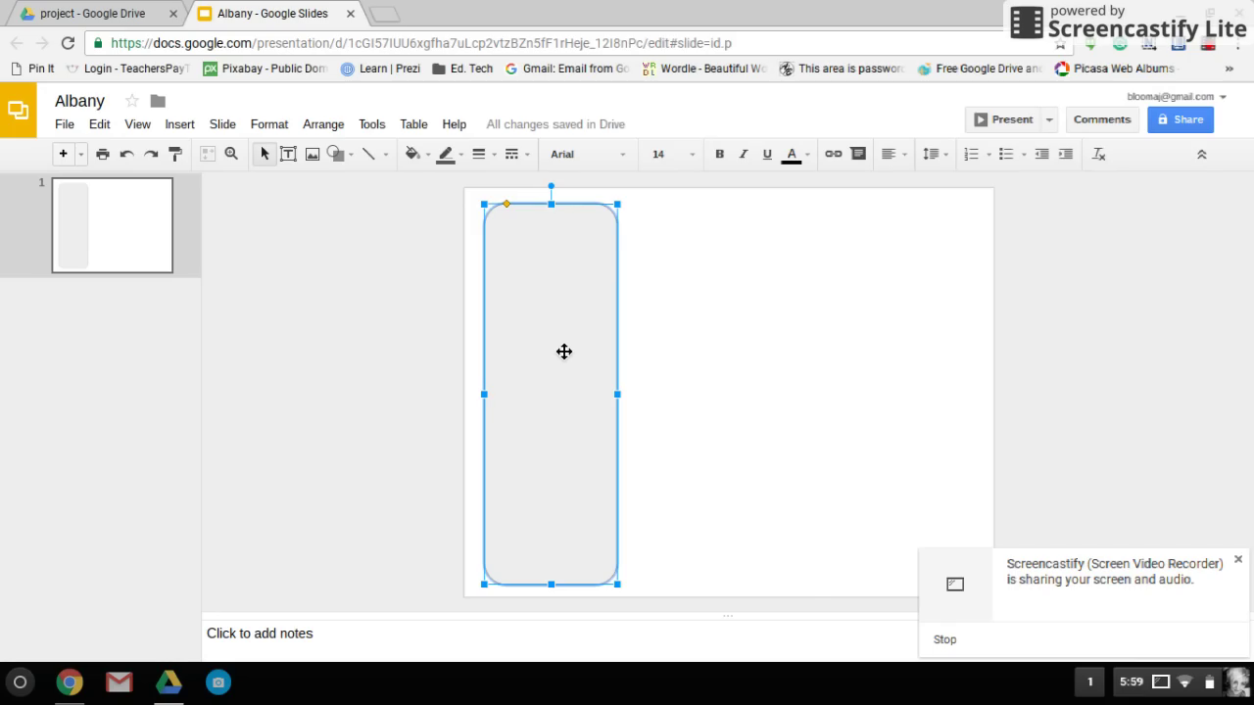
Duplicate the rounded rectangle twice and move the topmost copy to the slide's right side, level with the original.
{"action": "right_click", "coordinate": [559, 350]}
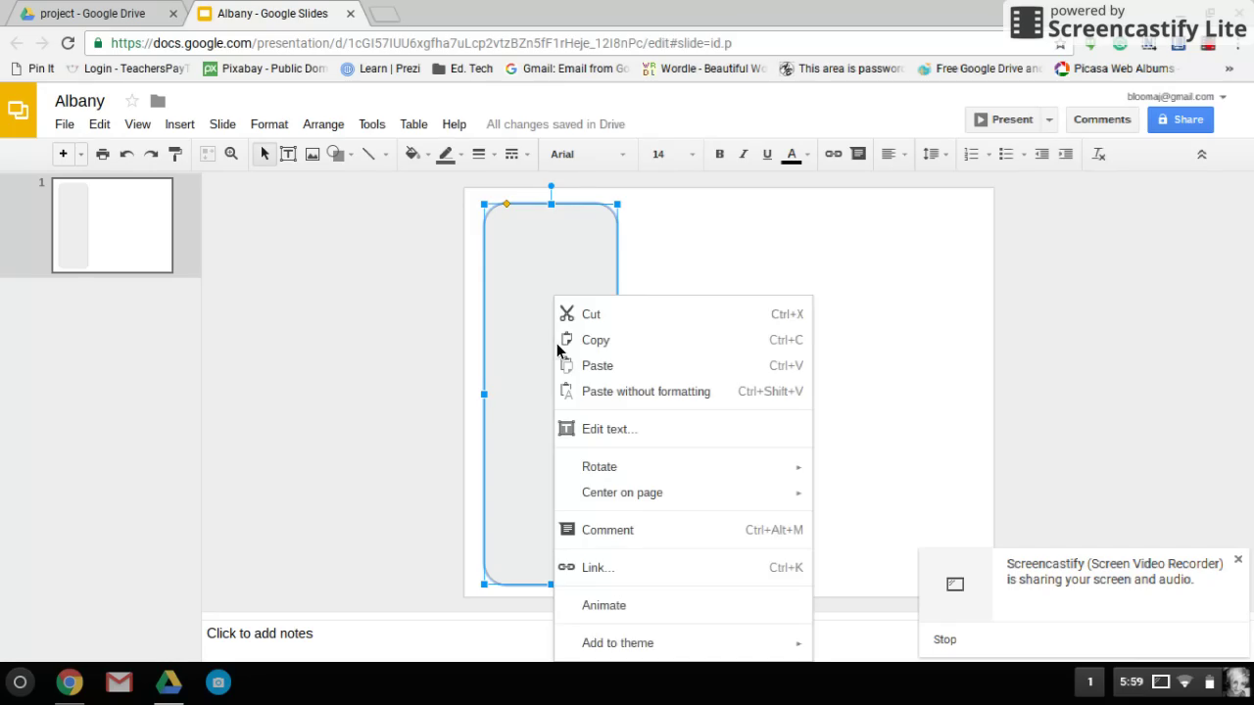
{"action": "left_click", "coordinate": [553, 351]}
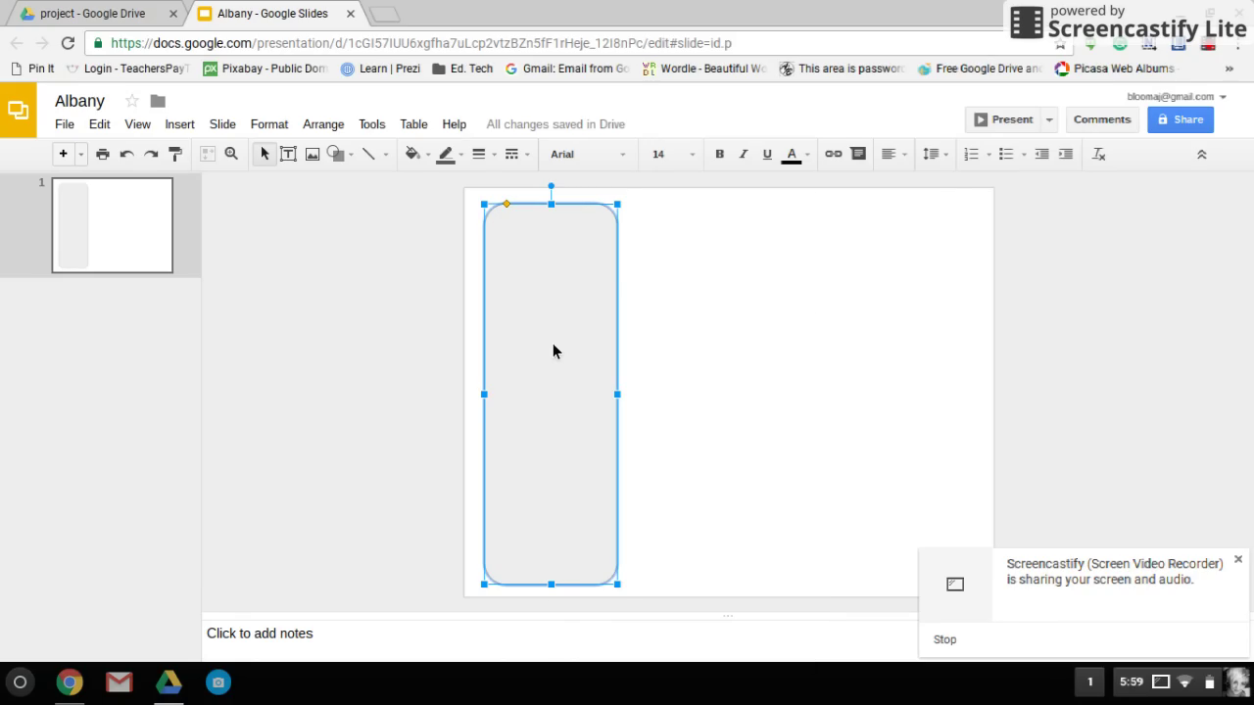
{"action": "key", "text": "ctrl+d"}
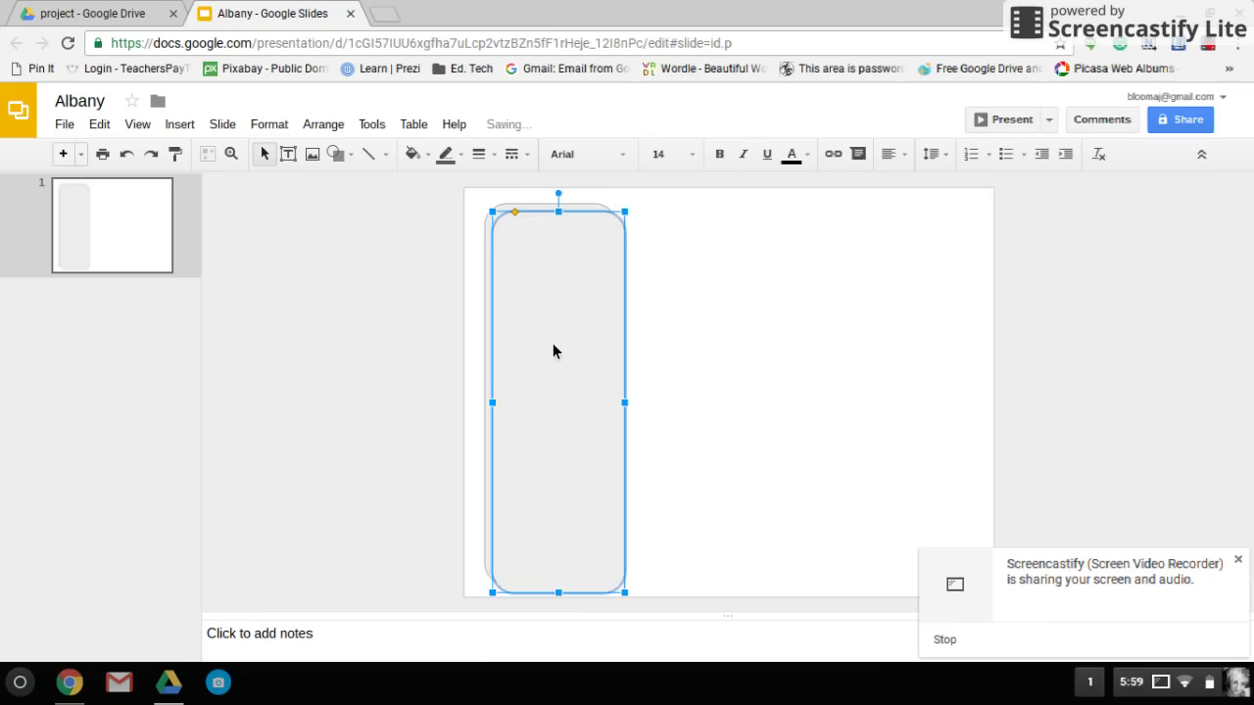
{"action": "key", "text": "ctrl+d"}
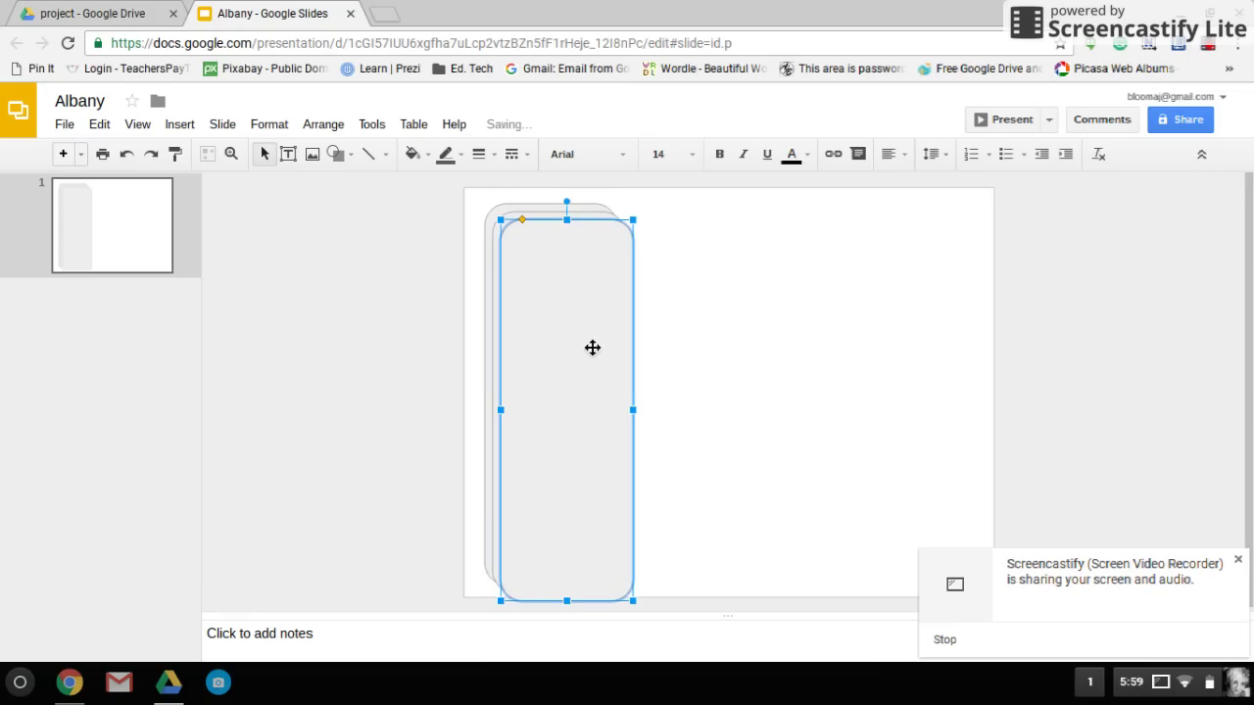
{"action": "left_click_drag", "start_coordinate": [590, 347], "coordinate": [890, 336]}
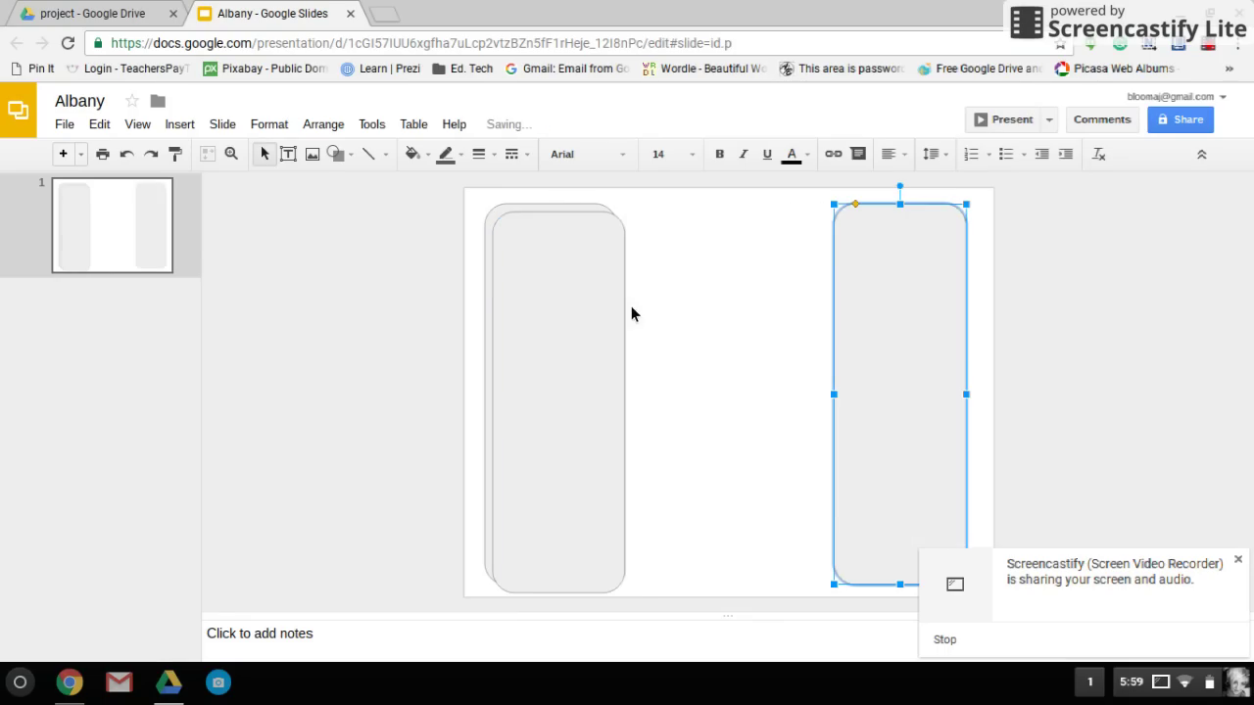
Move the remaining copy to the slide's centre, level with the others, and distribute all three rectangles horizontally.
{"action": "left_click_drag", "start_coordinate": [585, 324], "coordinate": [745, 317]}
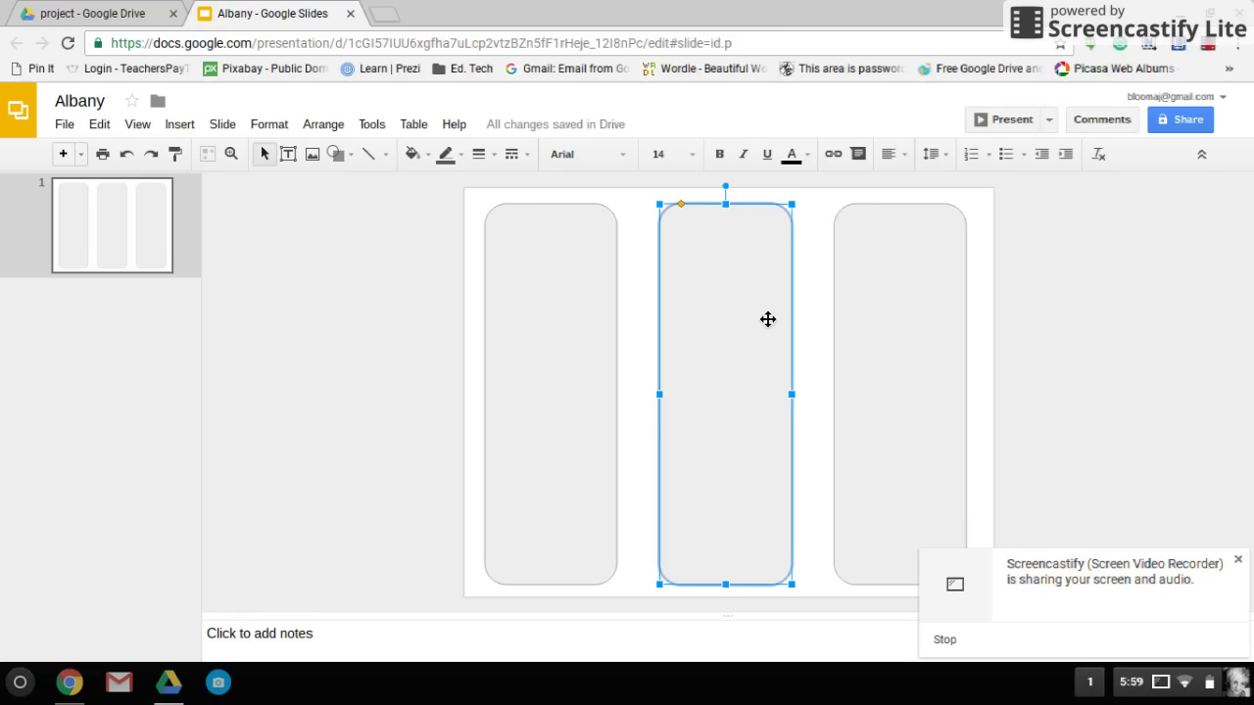
{"action": "left_click", "coordinate": [571, 301], "text": "shift"}
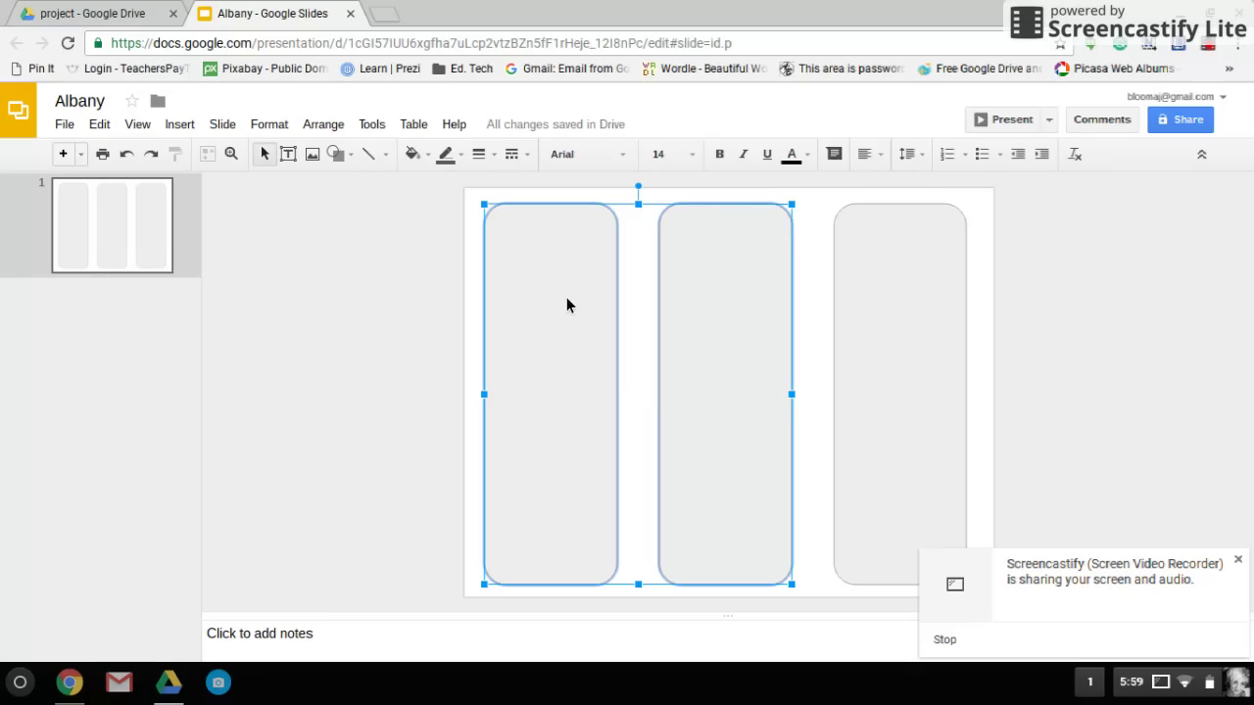
{"action": "left_click", "coordinate": [894, 323], "text": "shift"}
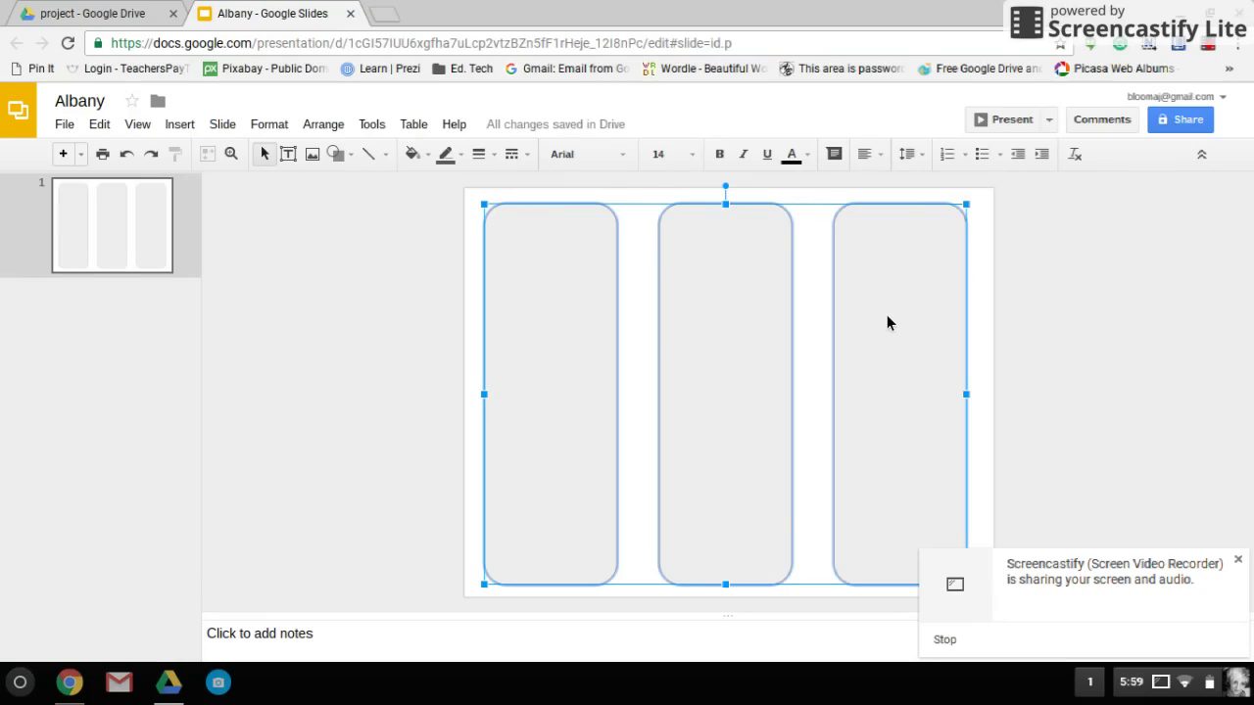
{"action": "right_click", "coordinate": [887, 322]}
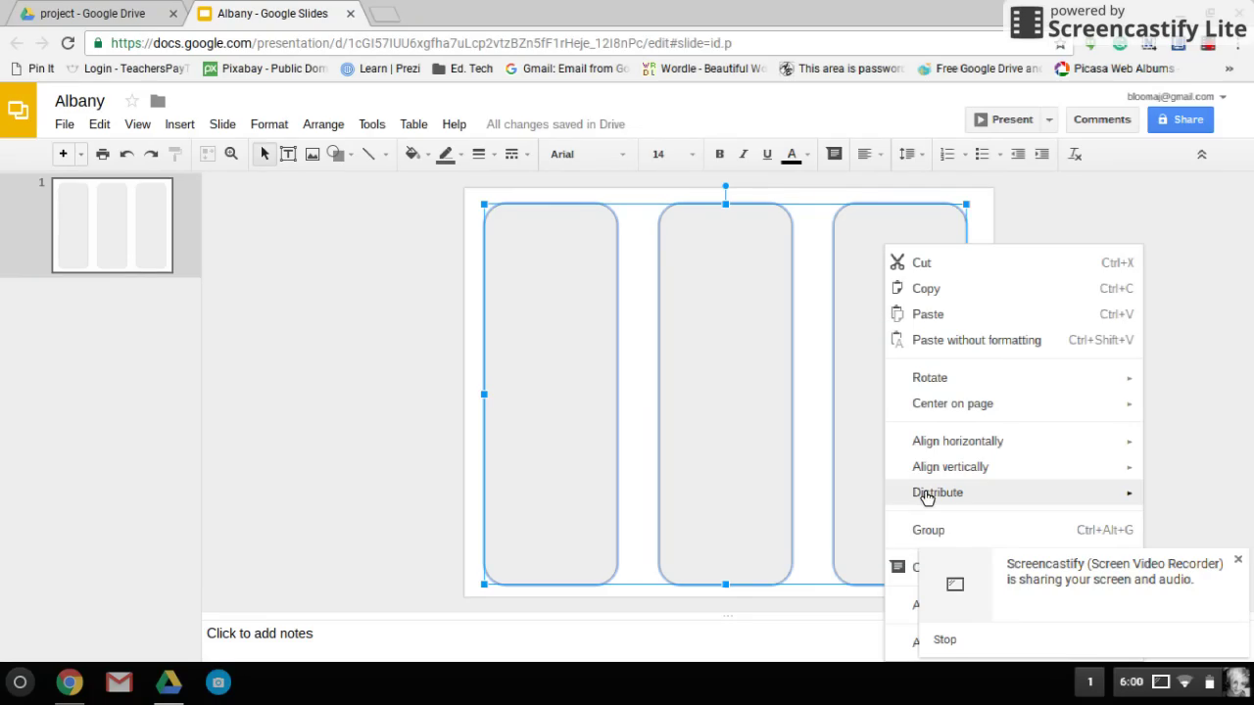
{"action": "mouse_move", "coordinate": [928, 497]}
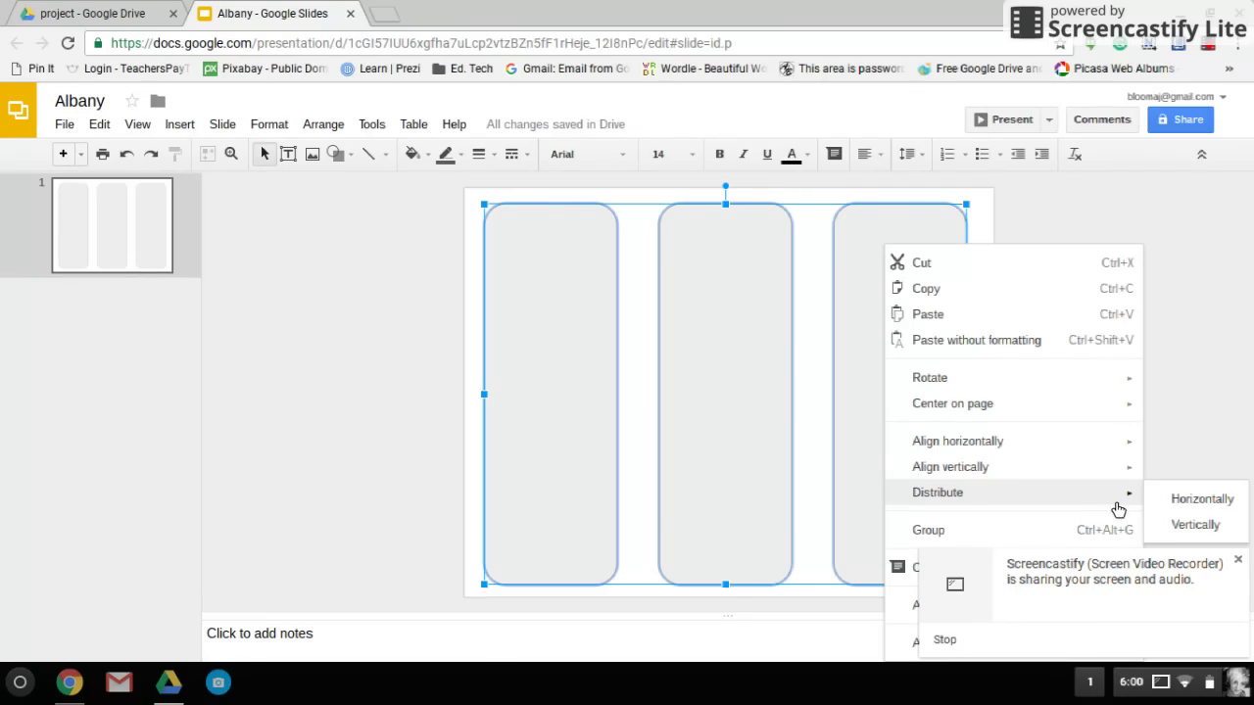
{"action": "left_click", "coordinate": [1202, 501]}
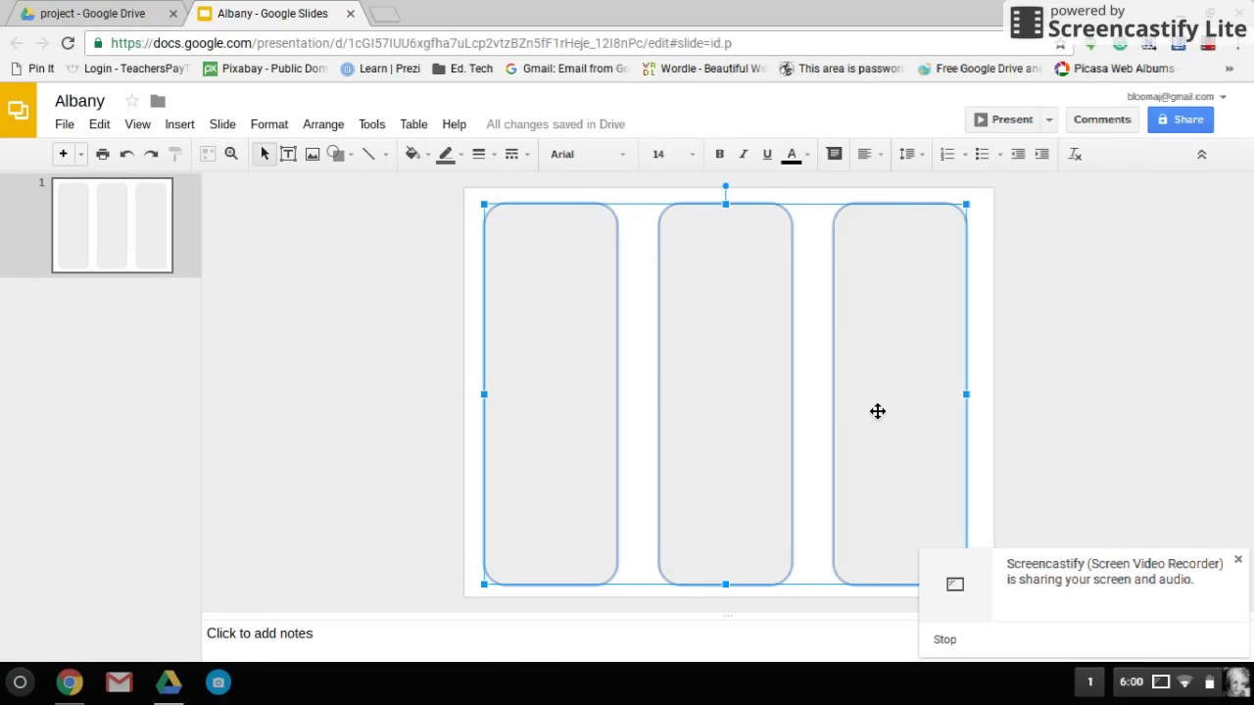
Align the three selected rectangles vertically by their middles.
{"action": "right_click", "coordinate": [868, 407]}
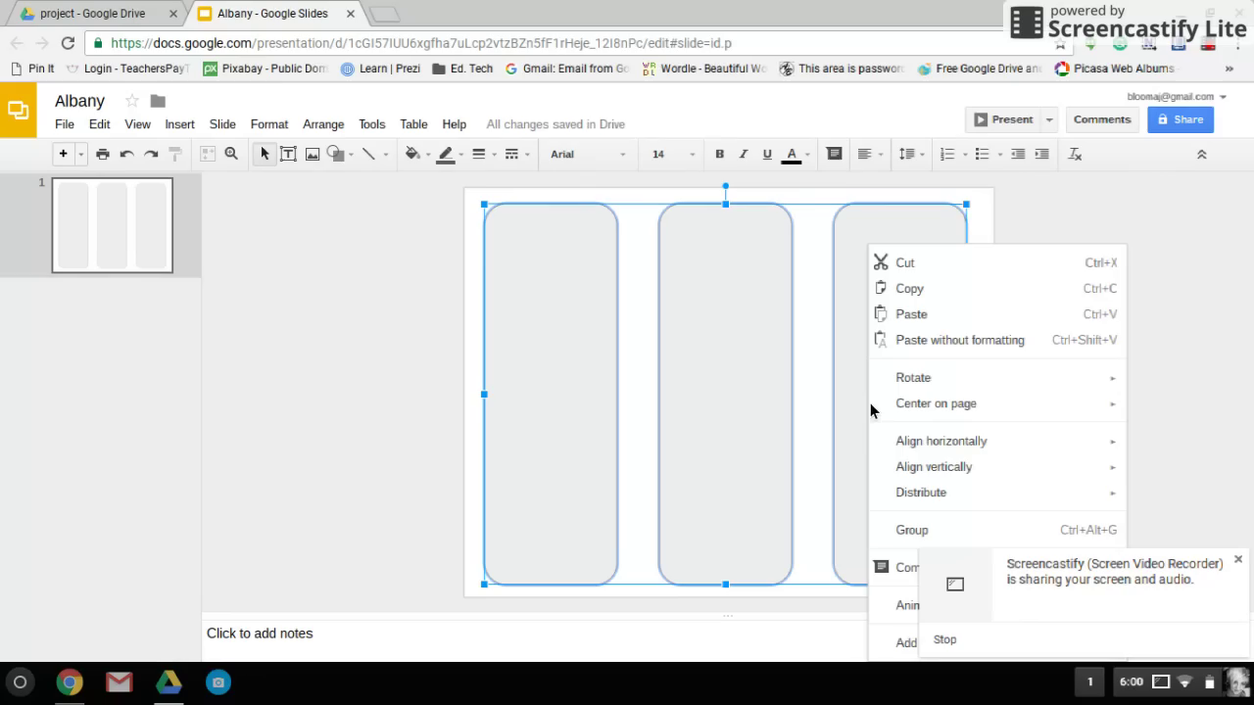
{"action": "mouse_move", "coordinate": [927, 448]}
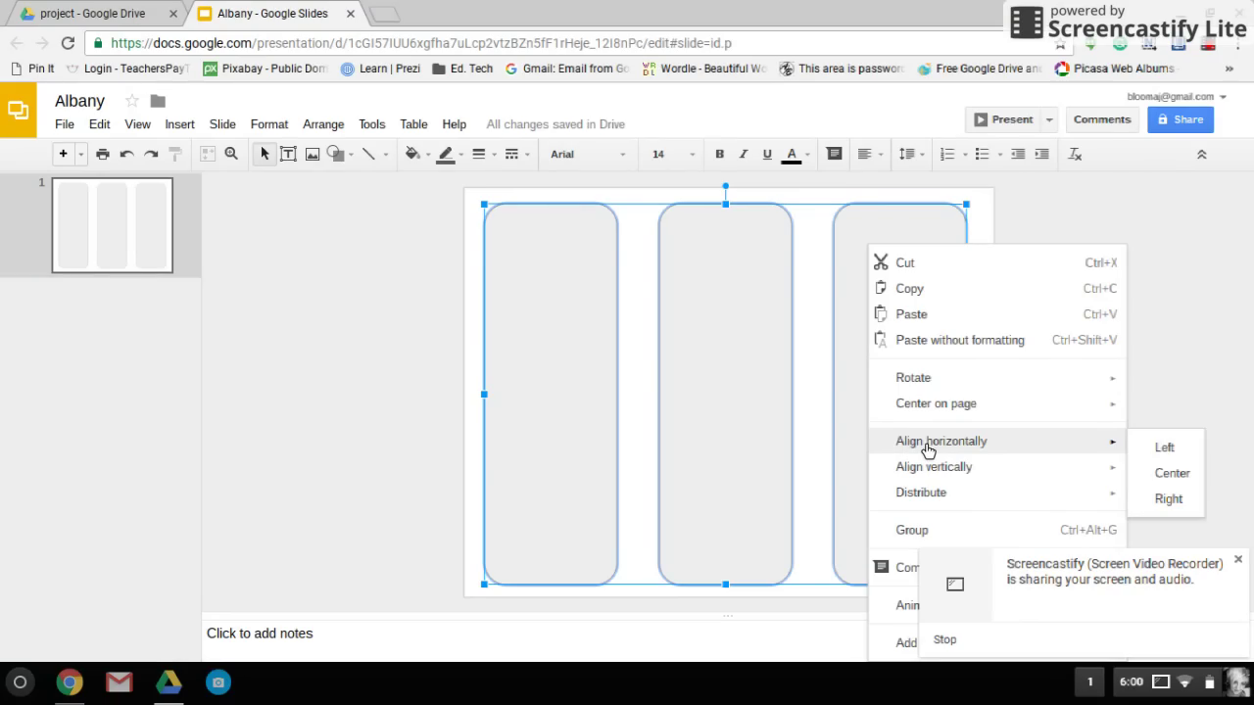
{"action": "mouse_move", "coordinate": [946, 477]}
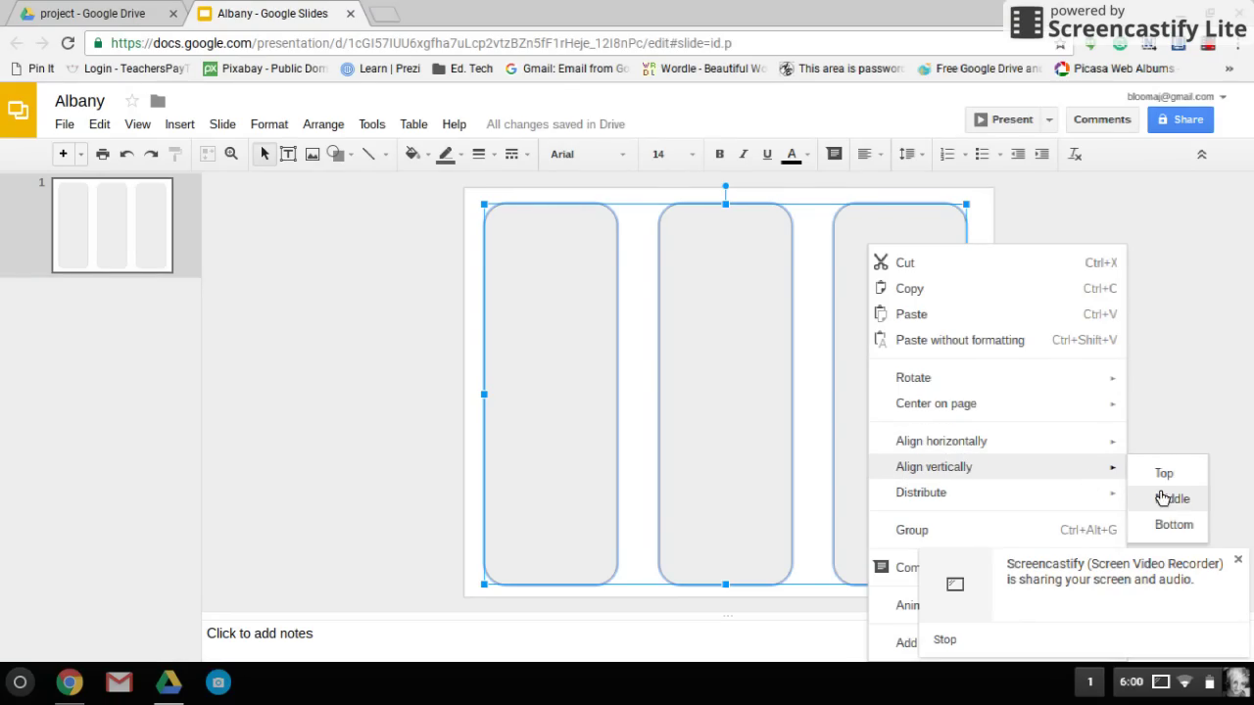
{"action": "left_click", "coordinate": [1166, 501]}
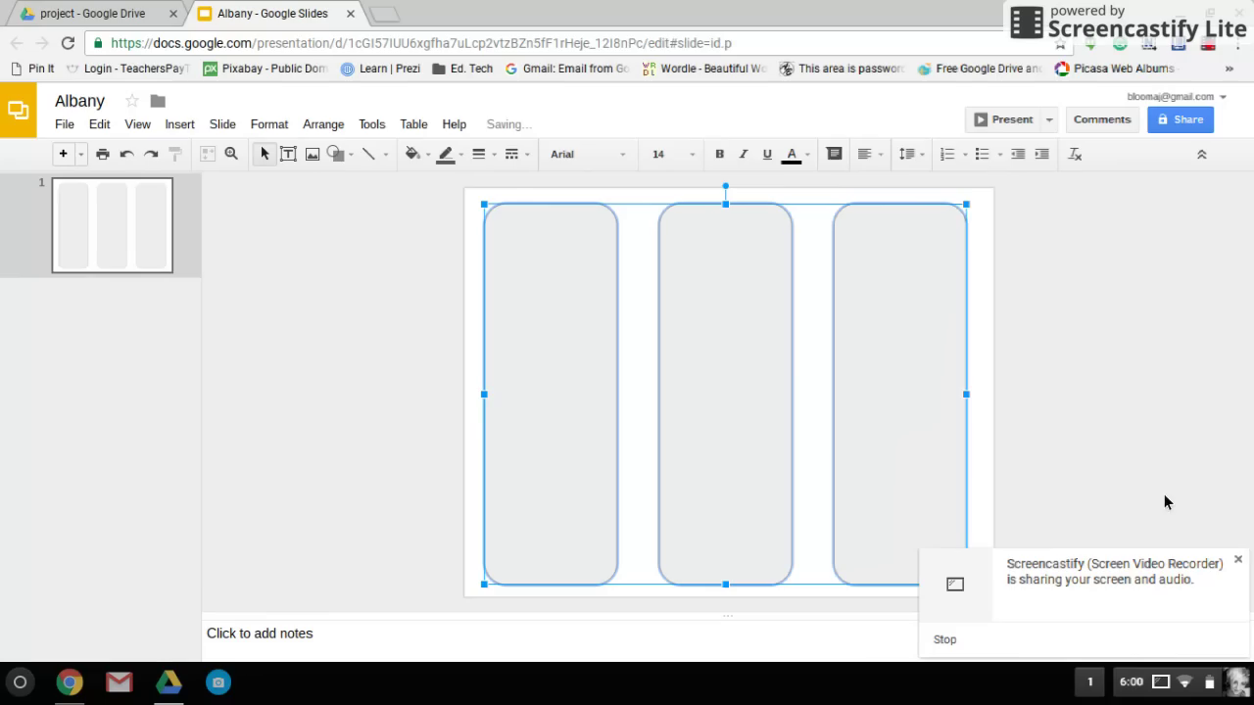
{"action": "left_click", "coordinate": [823, 364]}
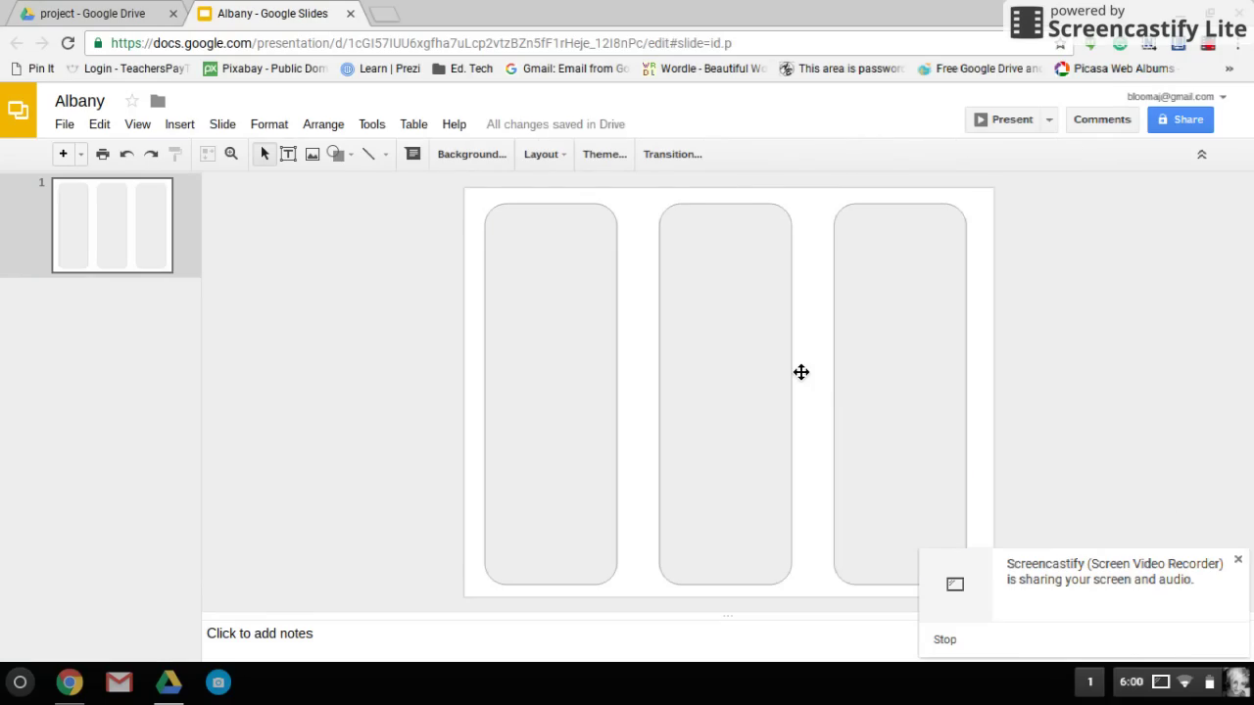
Nudge the middle rectangle left and down, out of line with the two outer rectangles.
{"action": "left_click", "coordinate": [733, 368]}
{"action": "key", "text": "Left"}
{"action": "key", "text": "Left"}
{"action": "key", "text": "Left"}
{"action": "key", "text": "Left"}
{"action": "key", "text": "Left"}
{"action": "key", "text": "Left"}
{"action": "key", "text": "Left"}
{"action": "key", "text": "Left"}
{"action": "key", "text": "Left"}
{"action": "key", "text": "Left"}
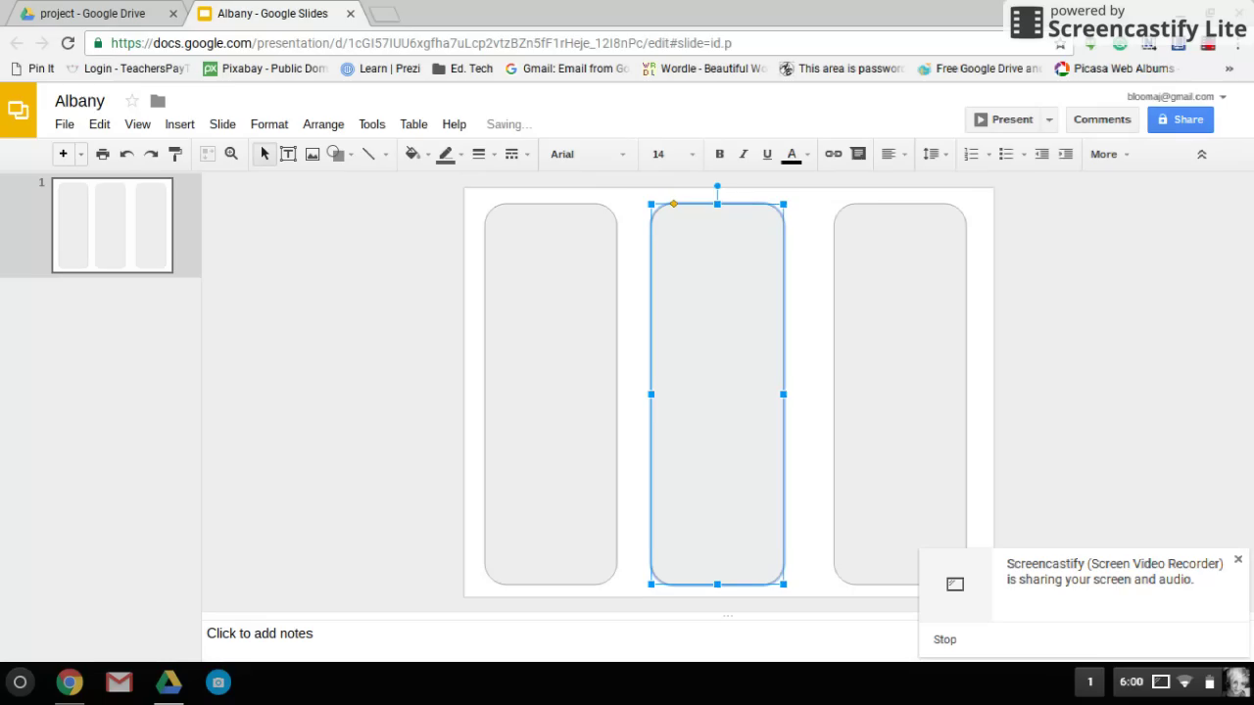
{"action": "key", "text": "Down"}
{"action": "key", "text": "Down"}
{"action": "key", "text": "Down"}
{"action": "key", "text": "Down"}
{"action": "key", "text": "Down"}
{"action": "key", "text": "Down"}
{"action": "key", "text": "Down"}
{"action": "key", "text": "Down"}
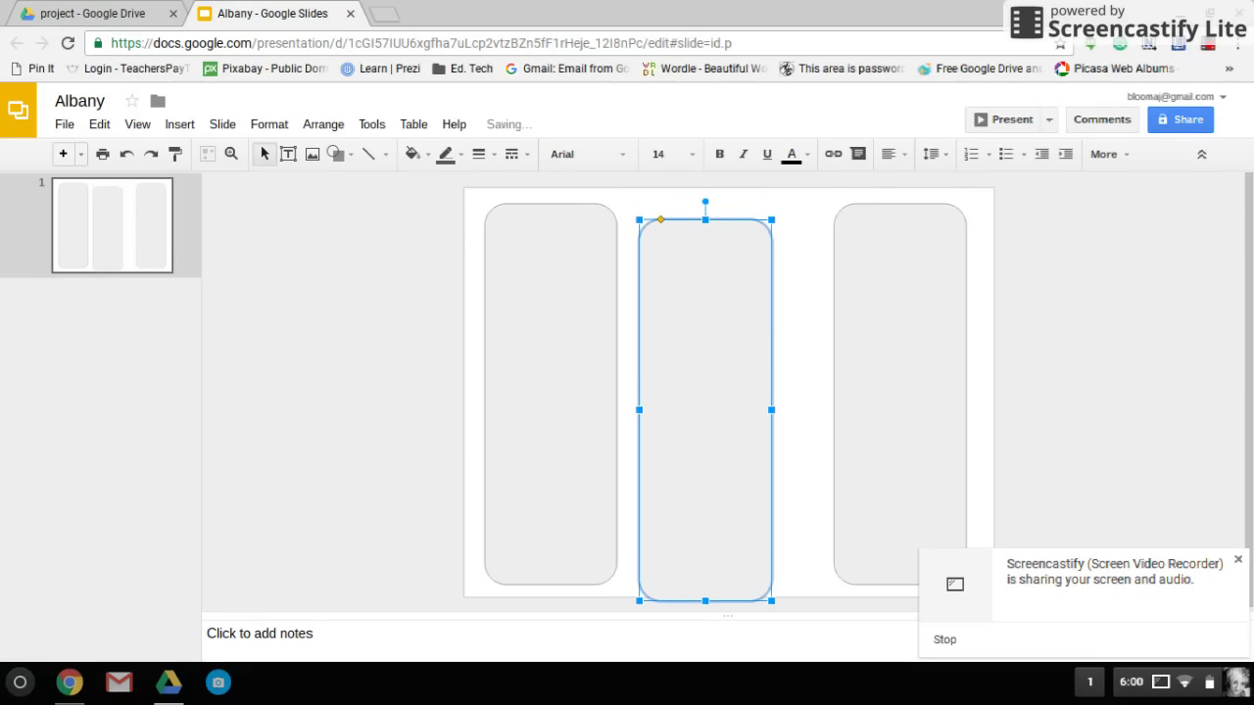
Distribute all three rectangles horizontally to even out the gaps around the displaced middle one.
{"action": "left_click", "coordinate": [563, 339]}
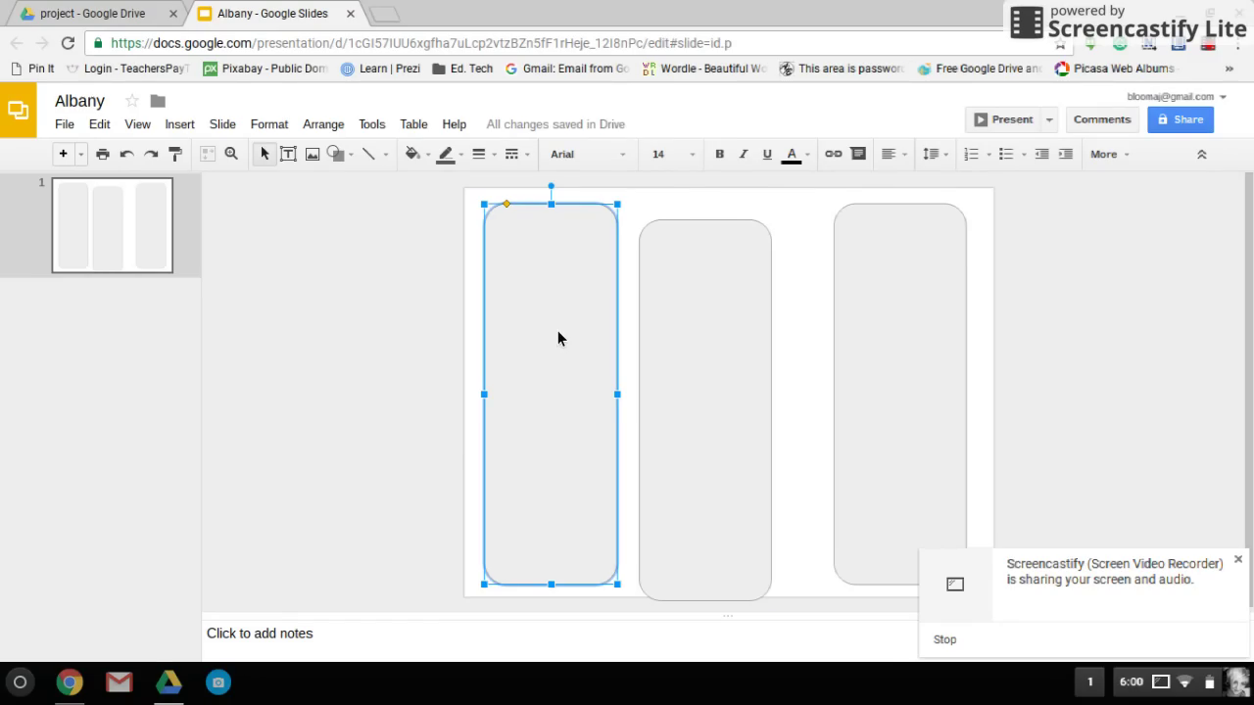
{"action": "left_click", "coordinate": [682, 355], "text": "shift"}
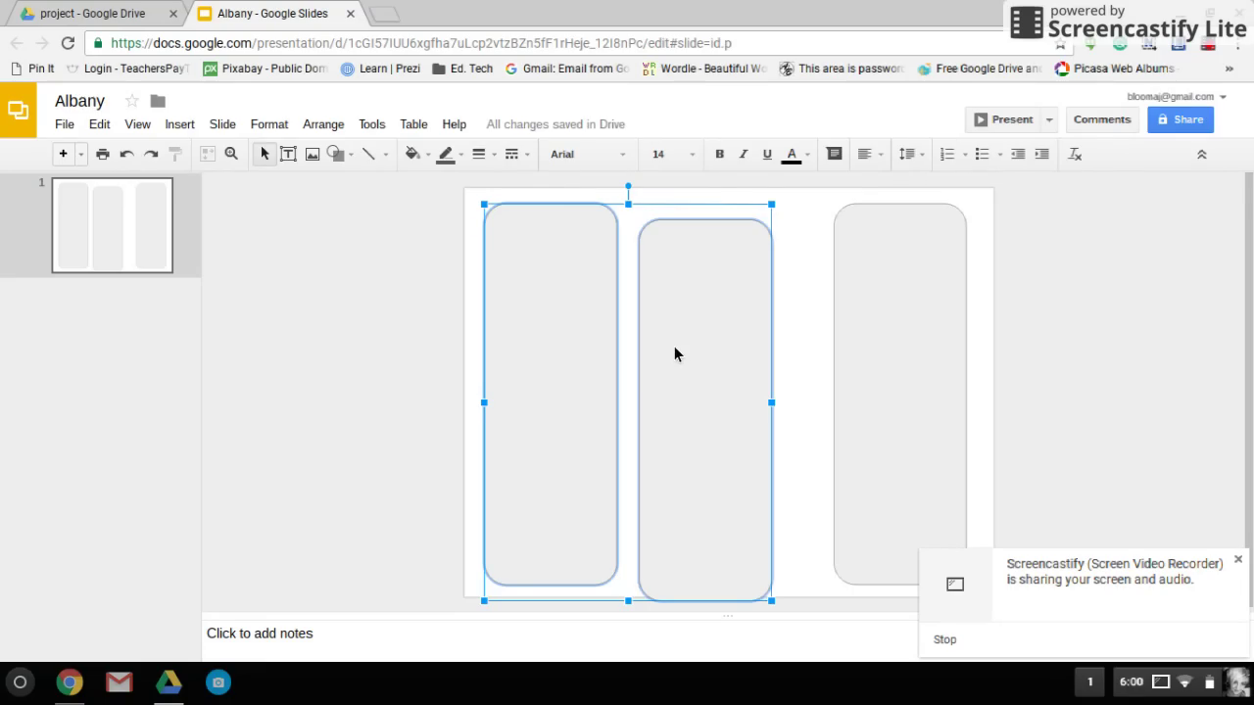
{"action": "left_click", "coordinate": [888, 357], "text": "shift"}
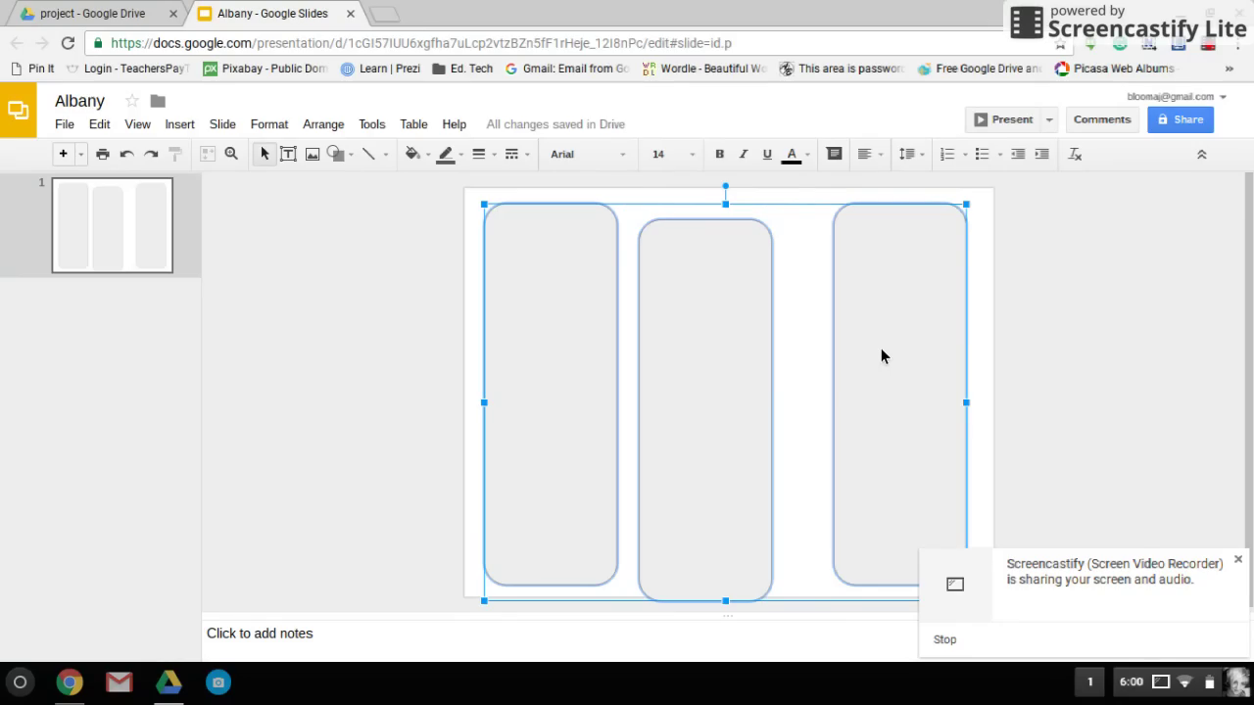
{"action": "right_click", "coordinate": [880, 356]}
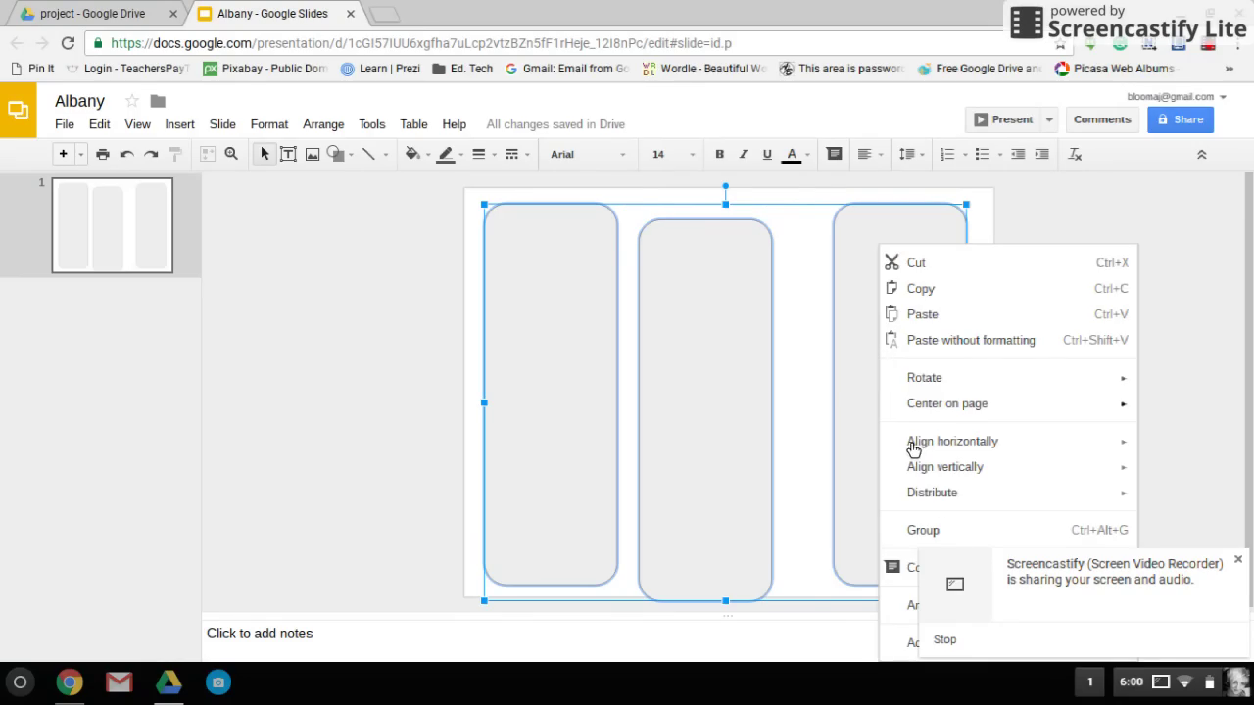
{"action": "mouse_move", "coordinate": [937, 501]}
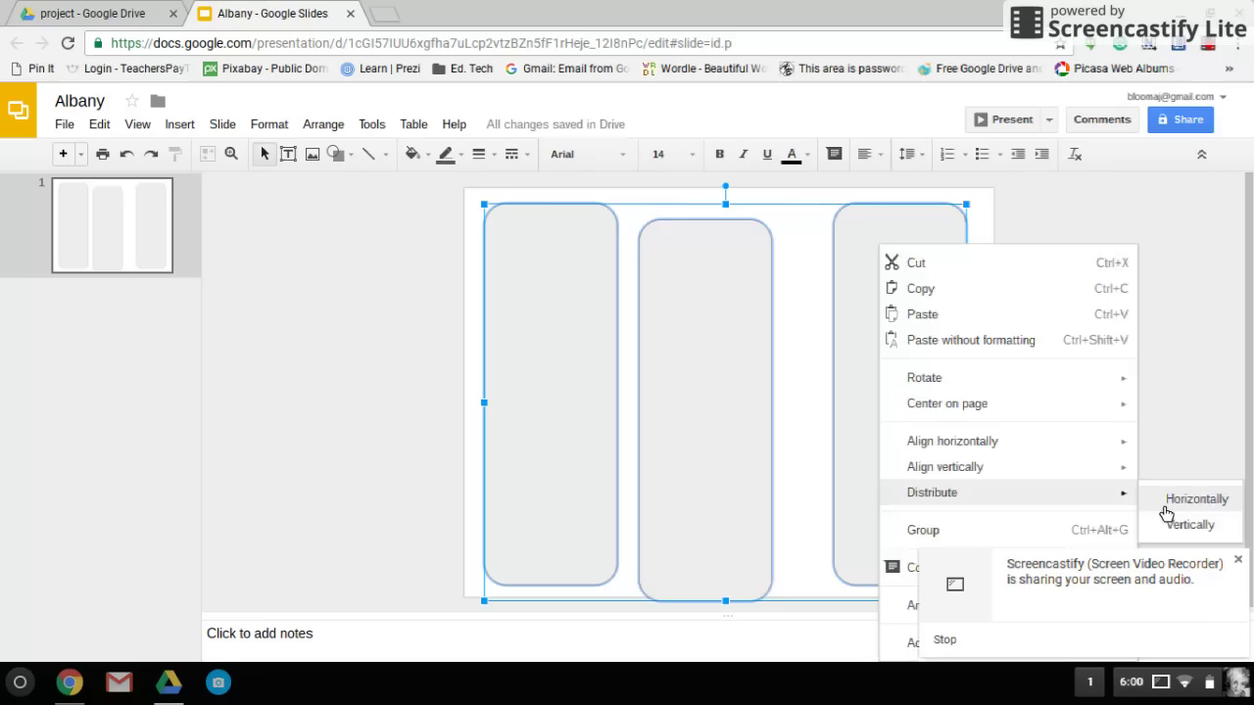
{"action": "left_click", "coordinate": [1195, 499]}
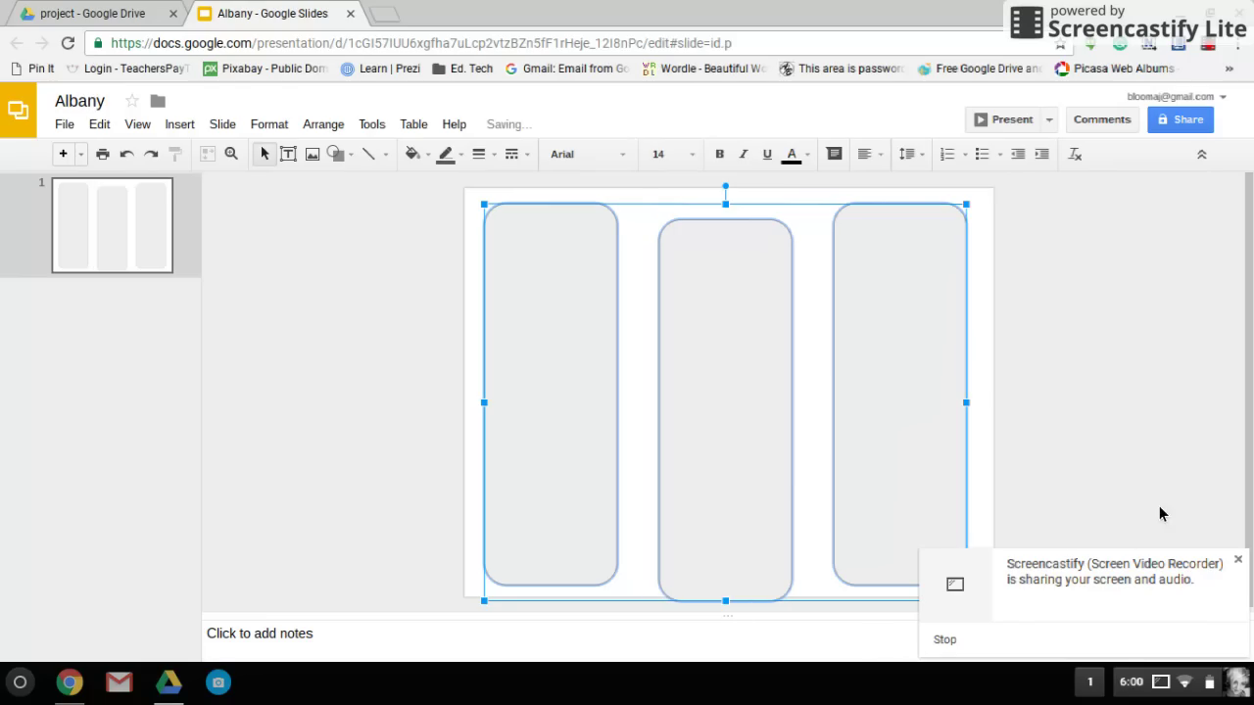
Align the three rectangles vertically by their top edges and deselect them.
{"action": "right_click", "coordinate": [848, 435]}
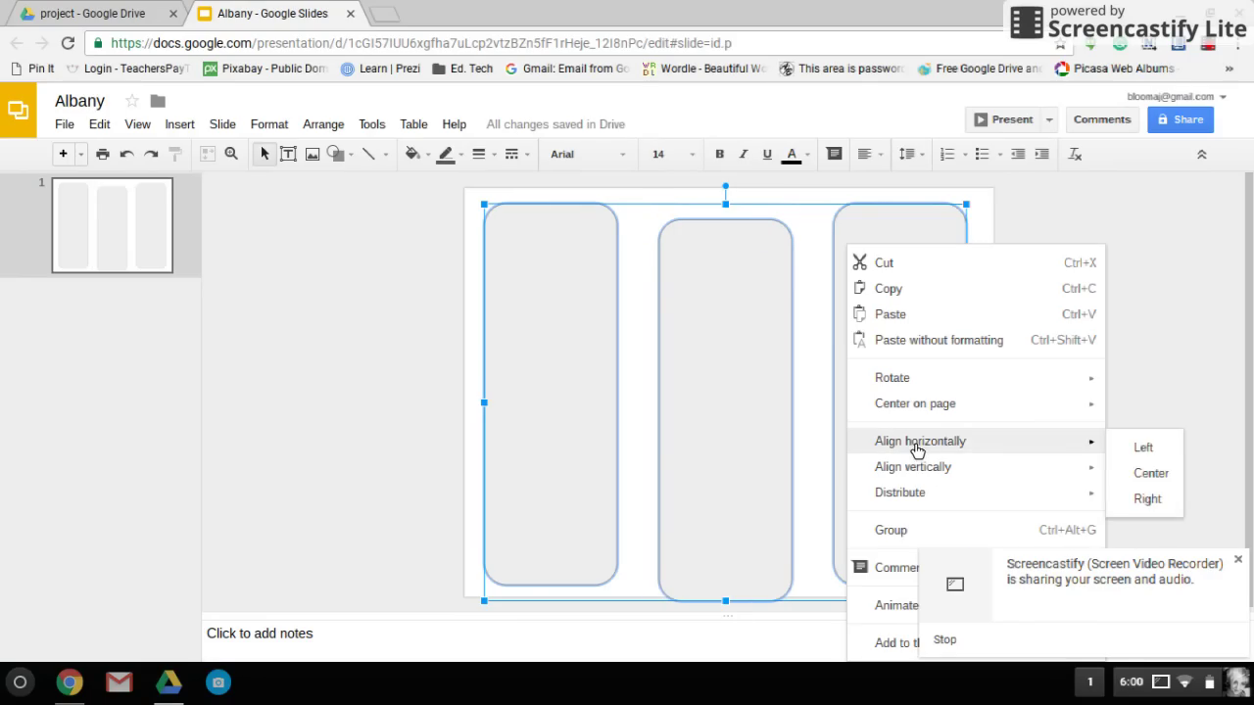
{"action": "mouse_move", "coordinate": [1044, 470]}
{"action": "left_click", "coordinate": [1143, 474]}
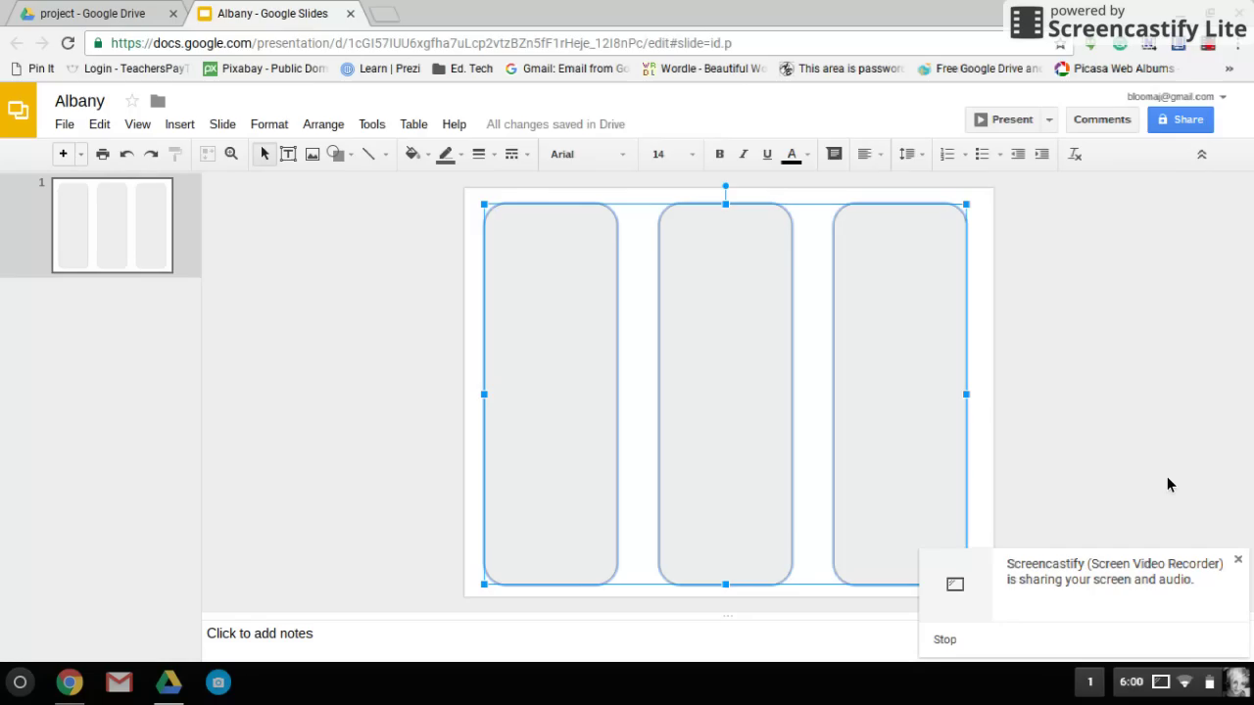
{"action": "left_click", "coordinate": [1166, 484]}
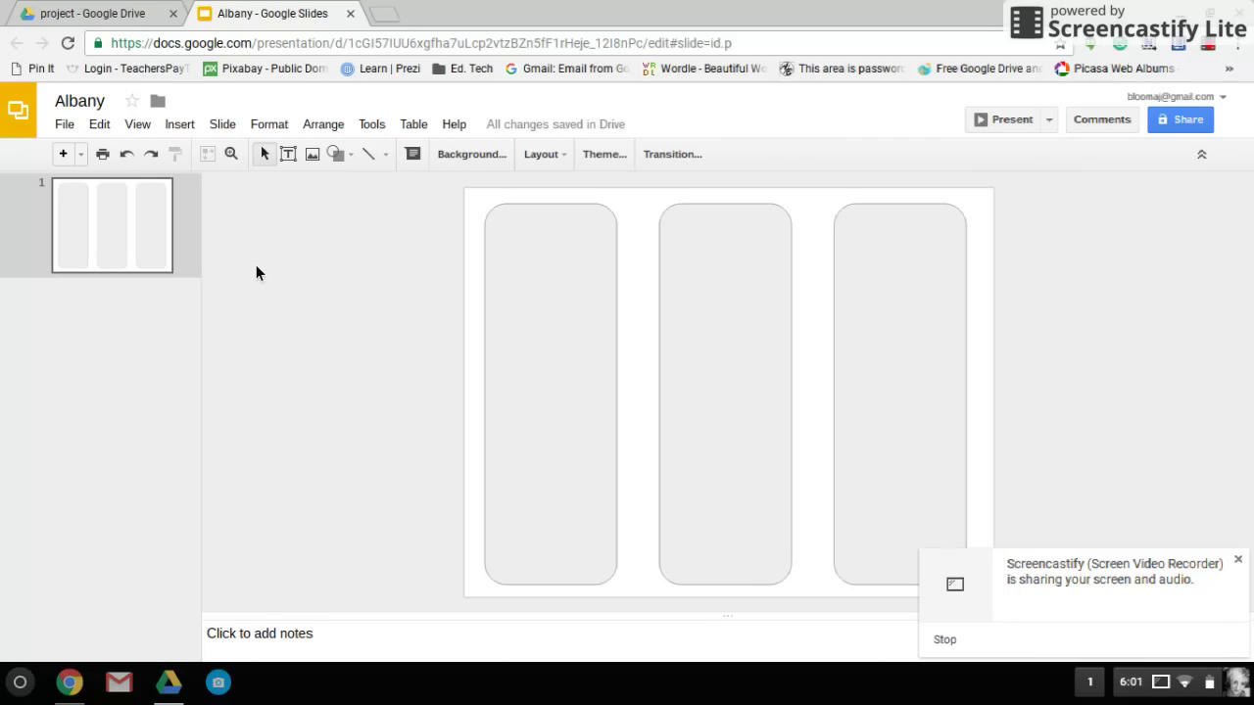
Duplicate the three-column slide to make a second page, and leave the copy selected.
{"action": "right_click", "coordinate": [127, 259]}
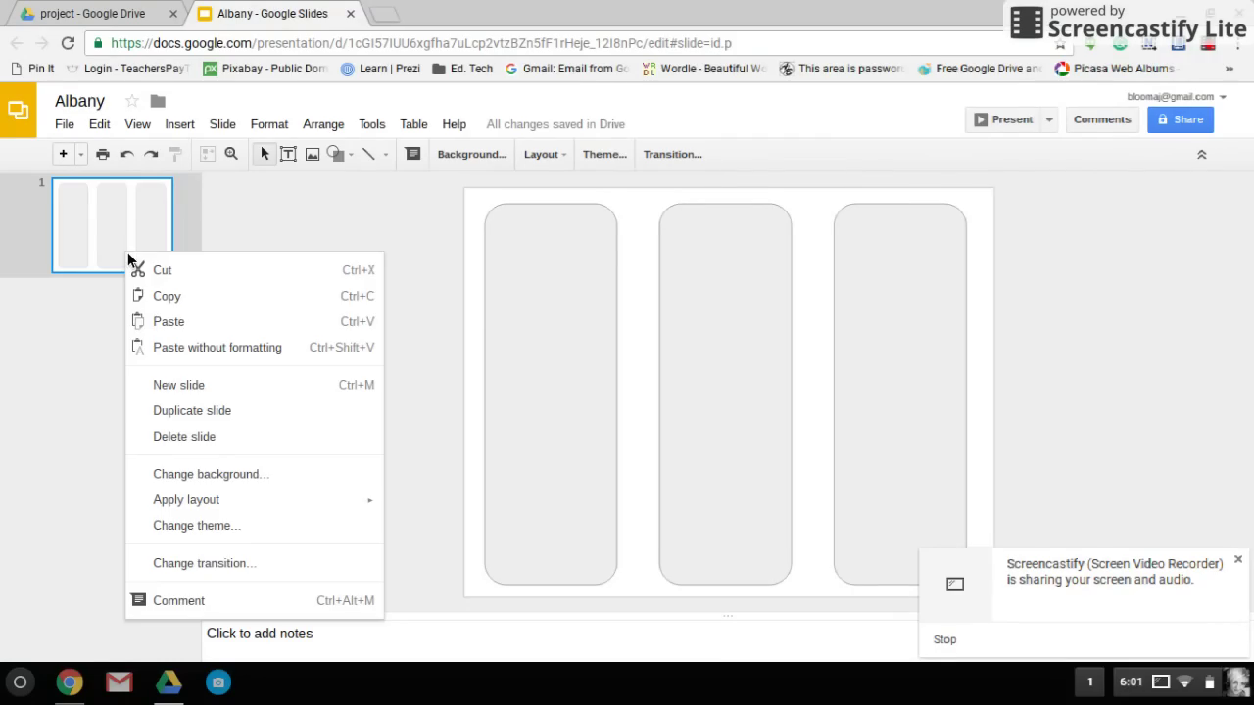
{"action": "left_click", "coordinate": [166, 412]}
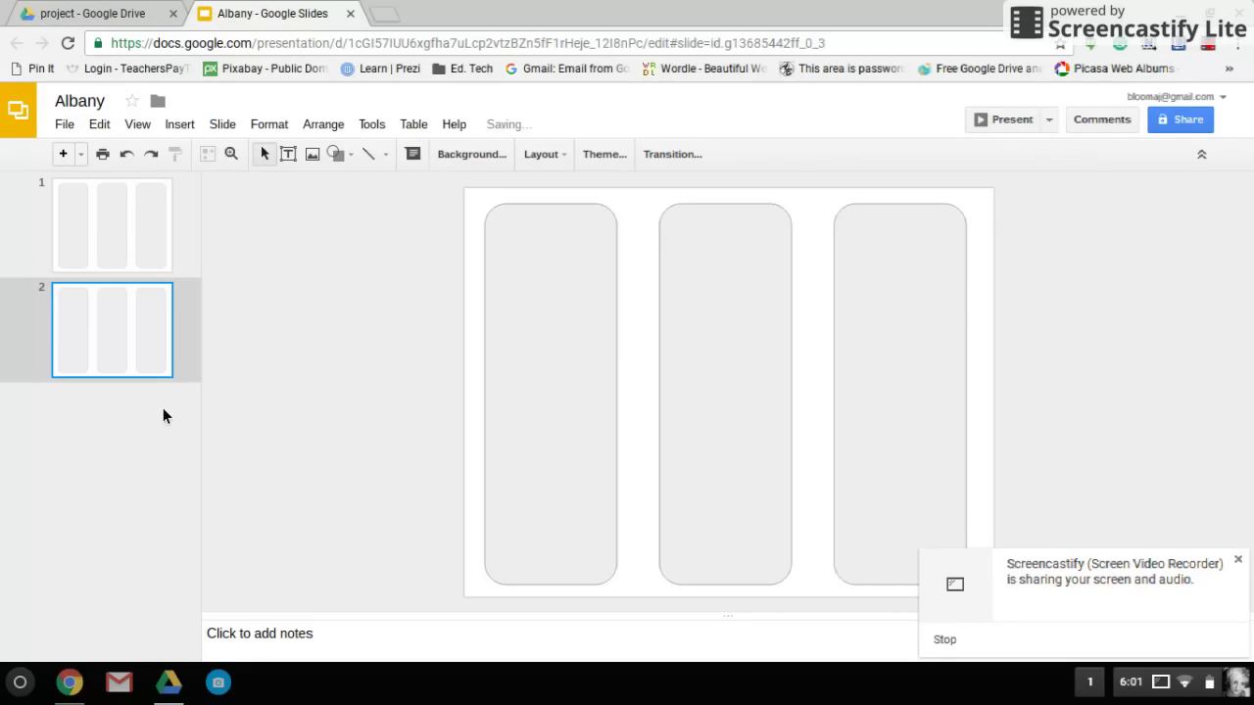
{"action": "left_click", "coordinate": [107, 217]}
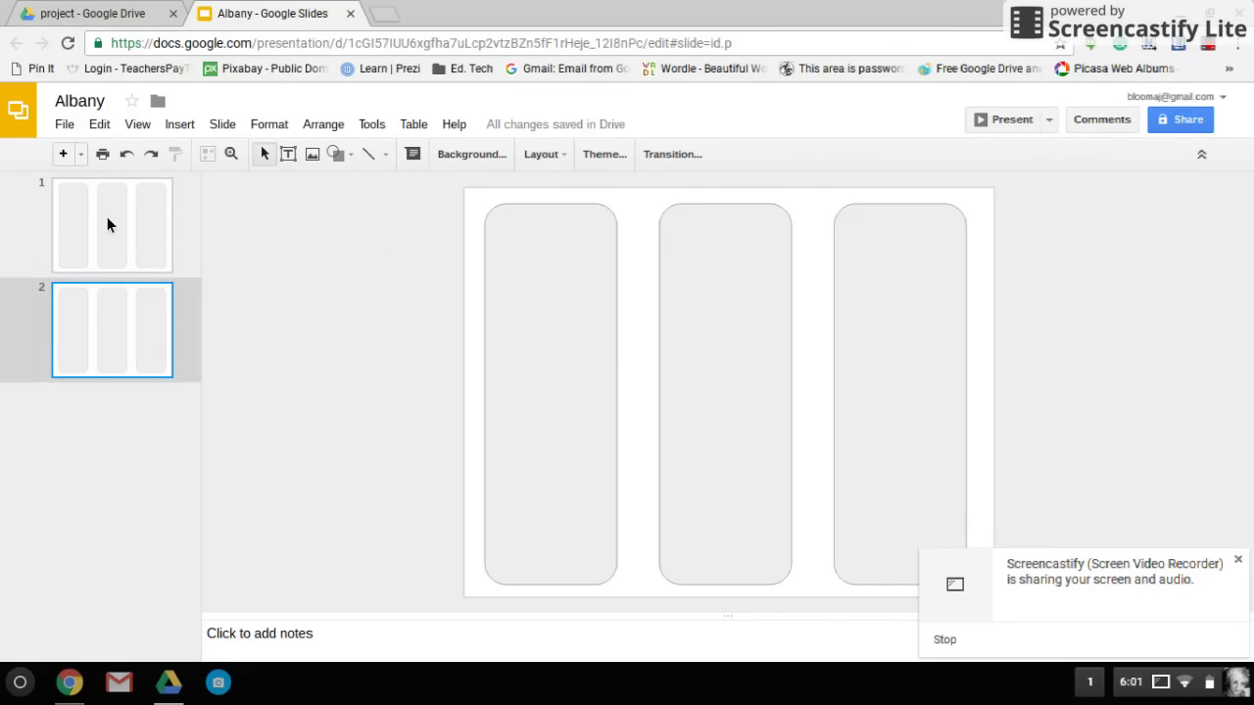
{"action": "left_click", "coordinate": [132, 365]}
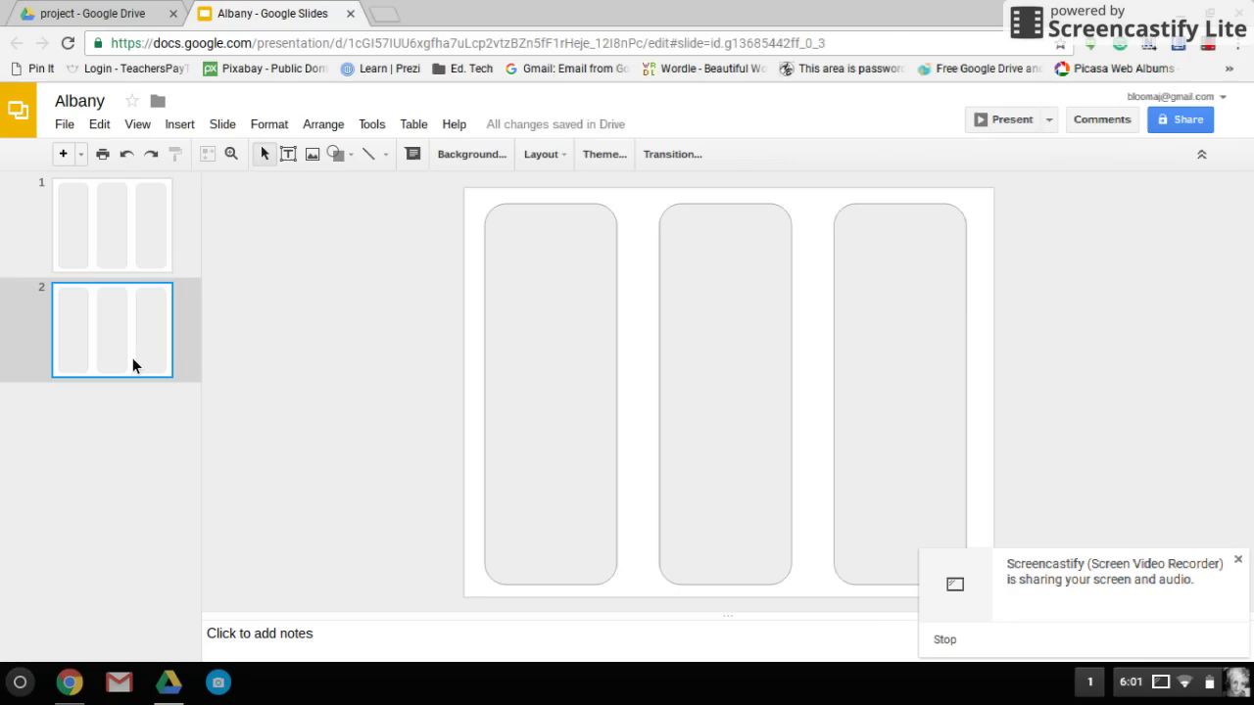